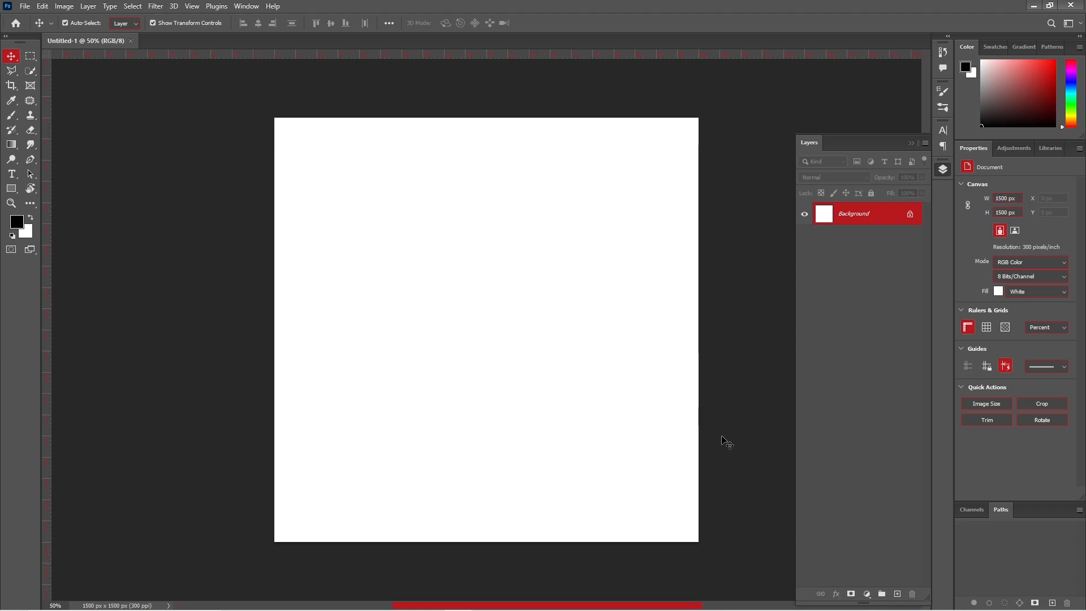
# - Add a Solid Color fill layer in bright red (e21d1d) over the 1500 × 1500 px canvas
pyautogui.click(866, 595)
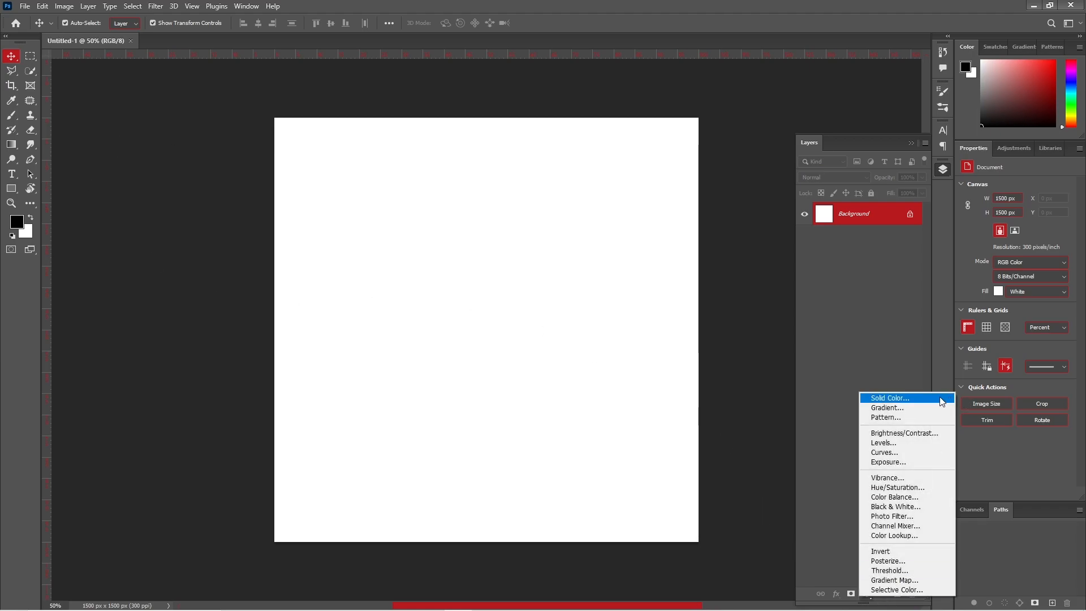
pyautogui.click(904, 398)
pyautogui.click(803, 419)
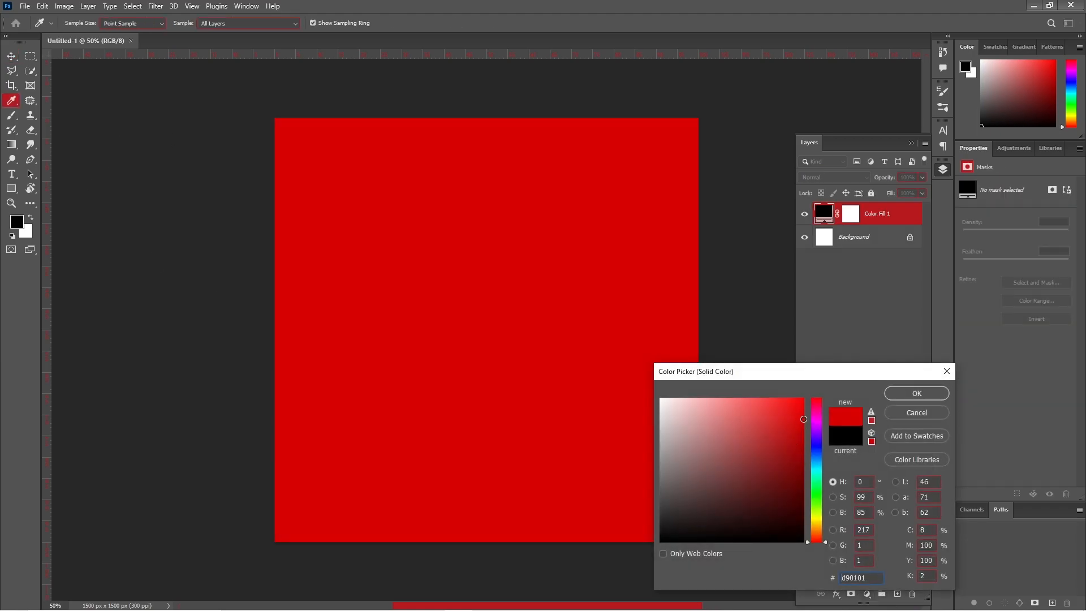
pyautogui.click(791, 416)
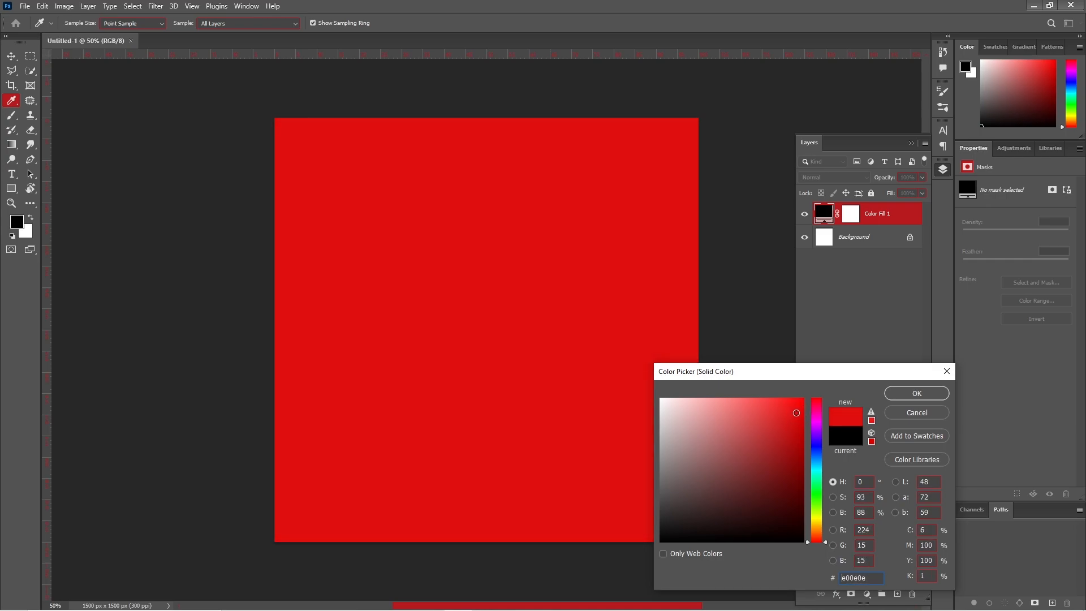
pyautogui.click(916, 393)
pyautogui.press('v')
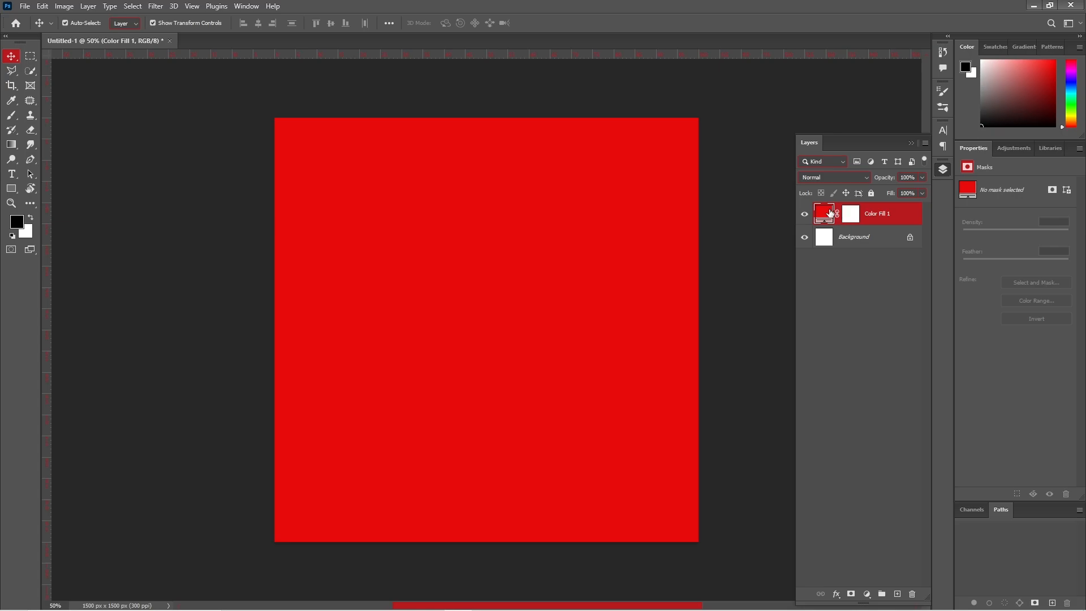
pyautogui.doubleClick(830, 213)
pyautogui.click(786, 414)
pyautogui.click(893, 393)
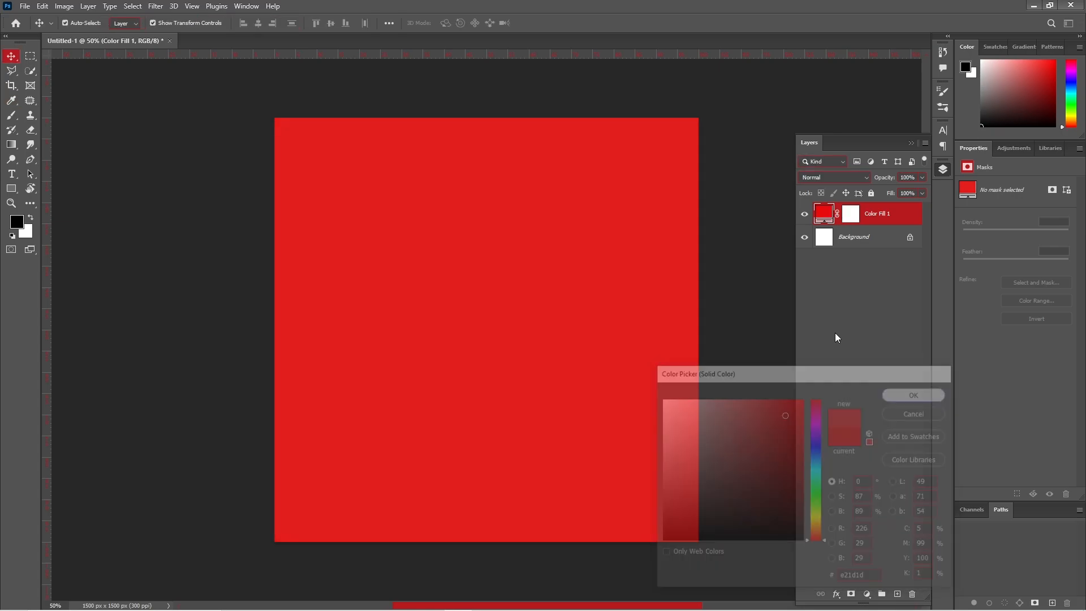
pyautogui.click(767, 175)
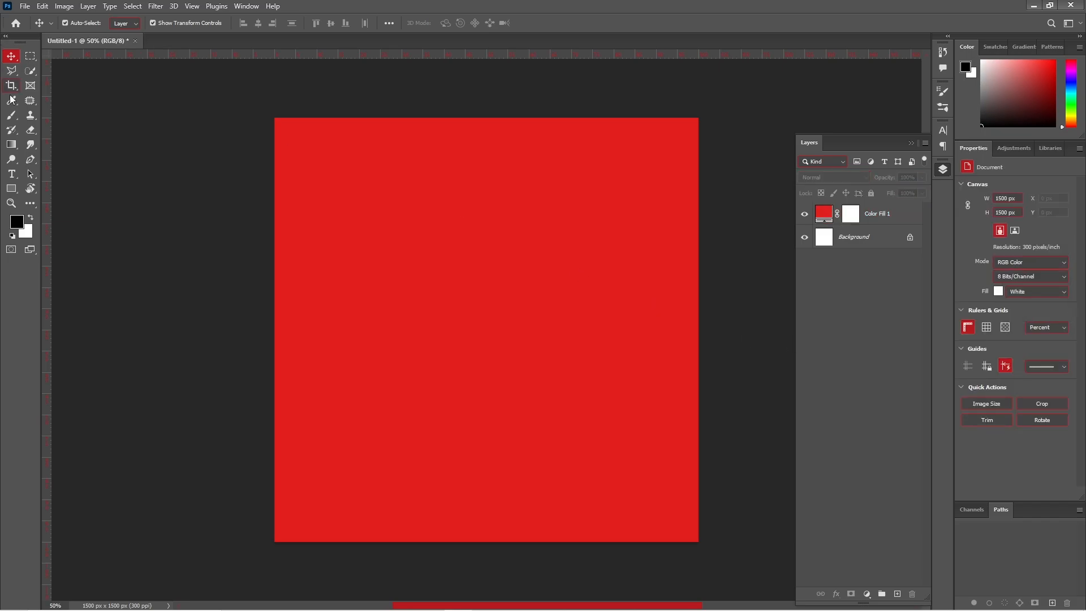
# - Draw a large rectangle over the canvas and give it a white fill
pyautogui.rightClick(12, 187)
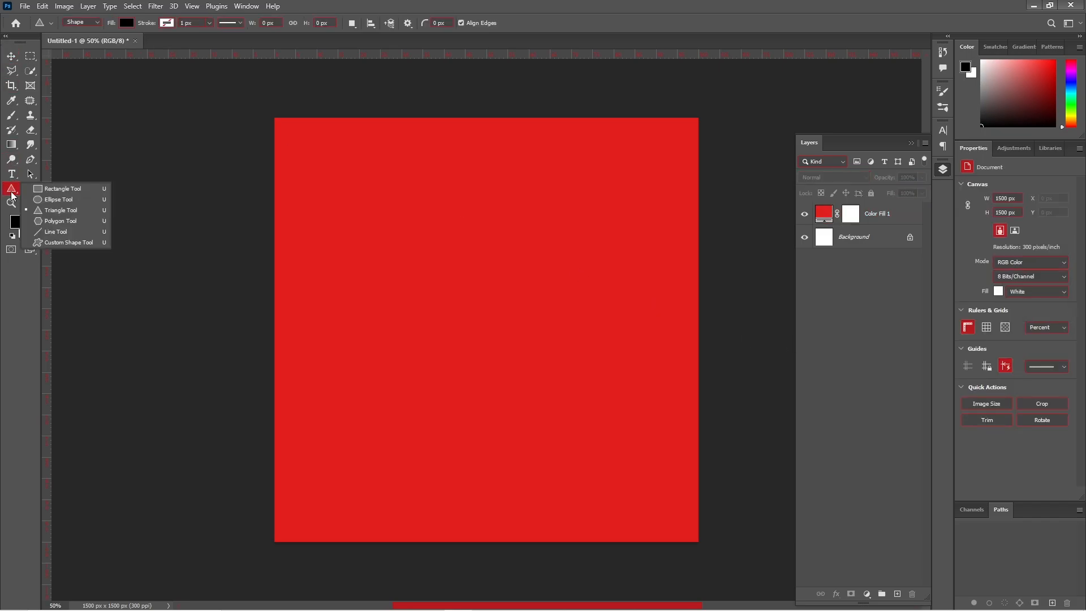
pyautogui.click(51, 193)
pyautogui.moveTo(242, 310); pyautogui.dragTo(770, 552)
pyautogui.press('v')
pyautogui.moveTo(523, 412); pyautogui.dragTo(433, 381)
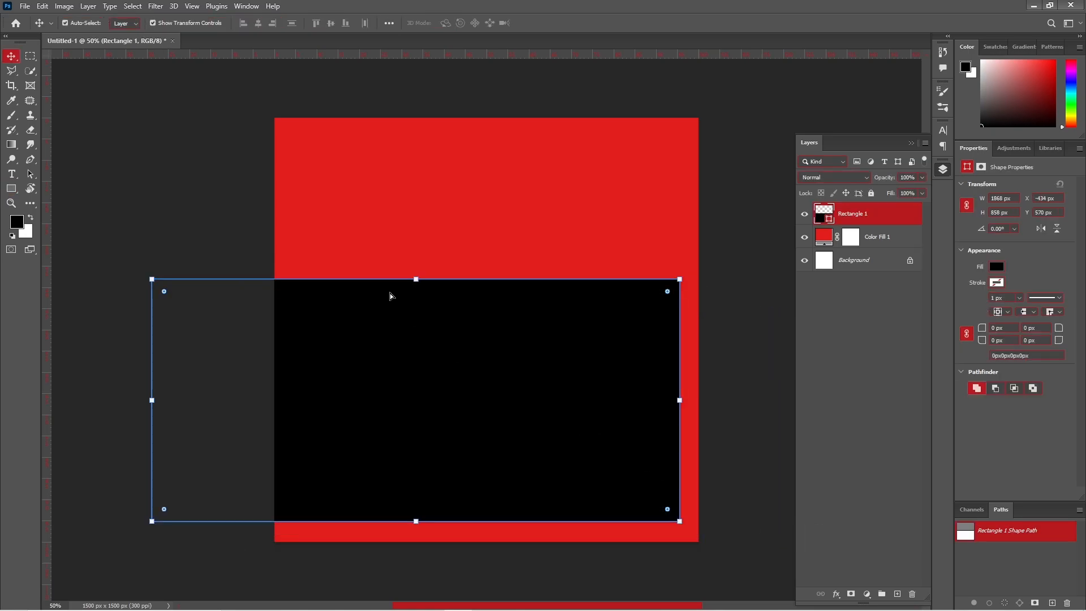
pyautogui.click(997, 267)
pyautogui.click(1071, 289)
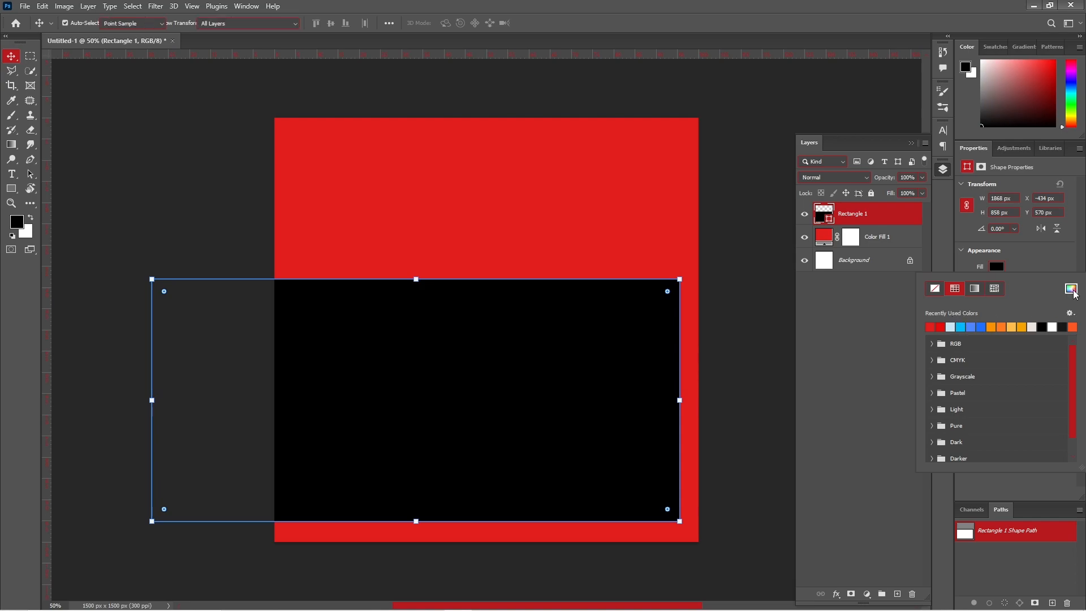
pyautogui.click(660, 399)
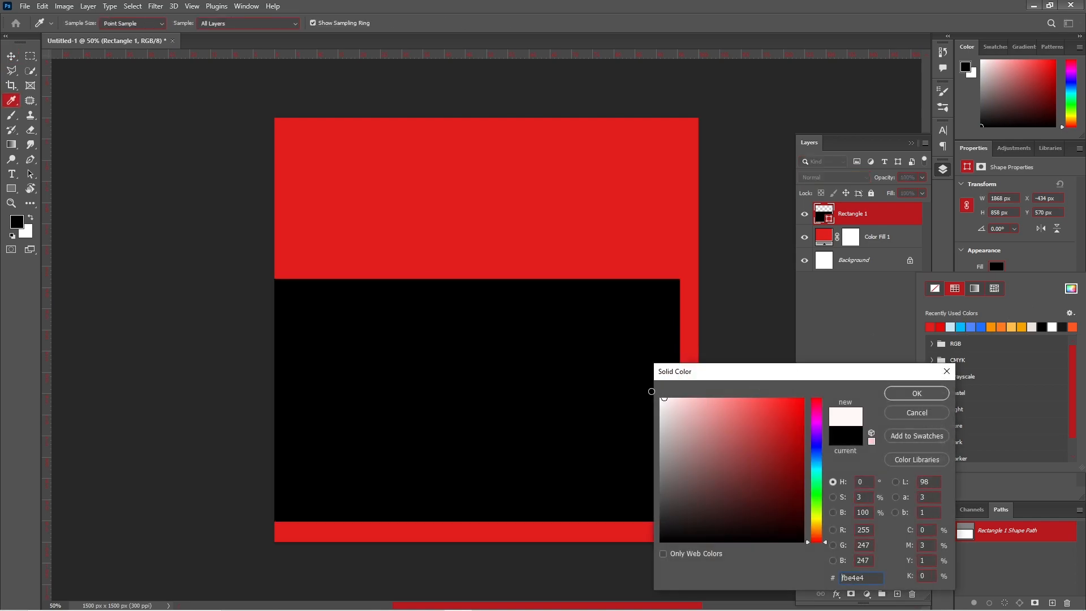
pyautogui.click(904, 394)
# - Rotate the white rectangle 9.51° and place it low on the canvas for a slanted split
pyautogui.moveTo(589, 383); pyautogui.dragTo(593, 389)
pyautogui.moveTo(736, 295); pyautogui.dragTo(751, 332)
pyautogui.moveTo(558, 371); pyautogui.dragTo(554, 428)
pyautogui.moveTo(763, 420); pyautogui.dragTo(756, 393)
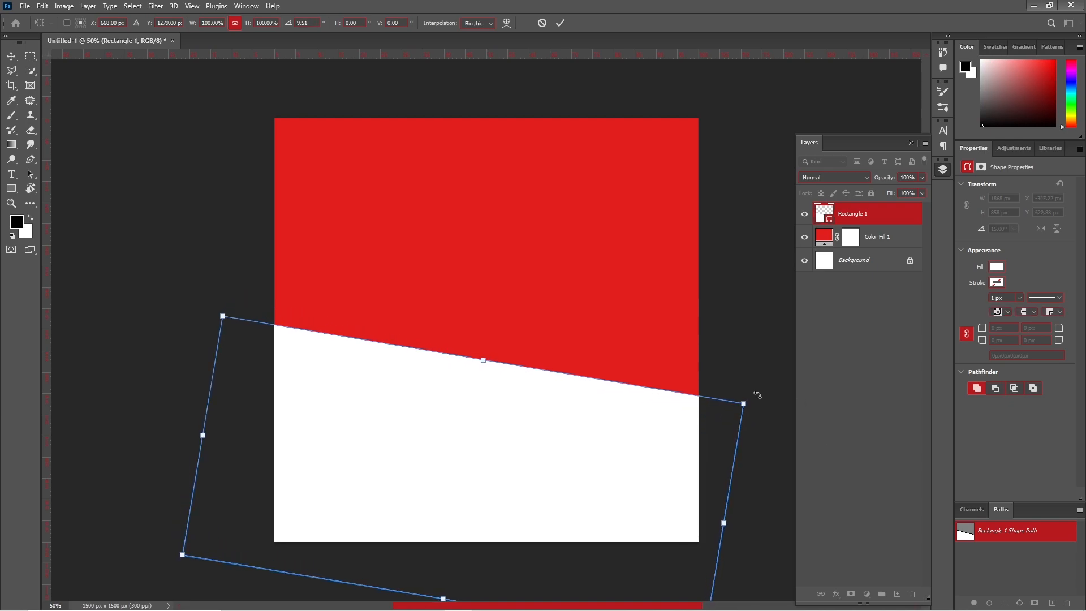
pyautogui.moveTo(636, 444); pyautogui.dragTo(656, 437)
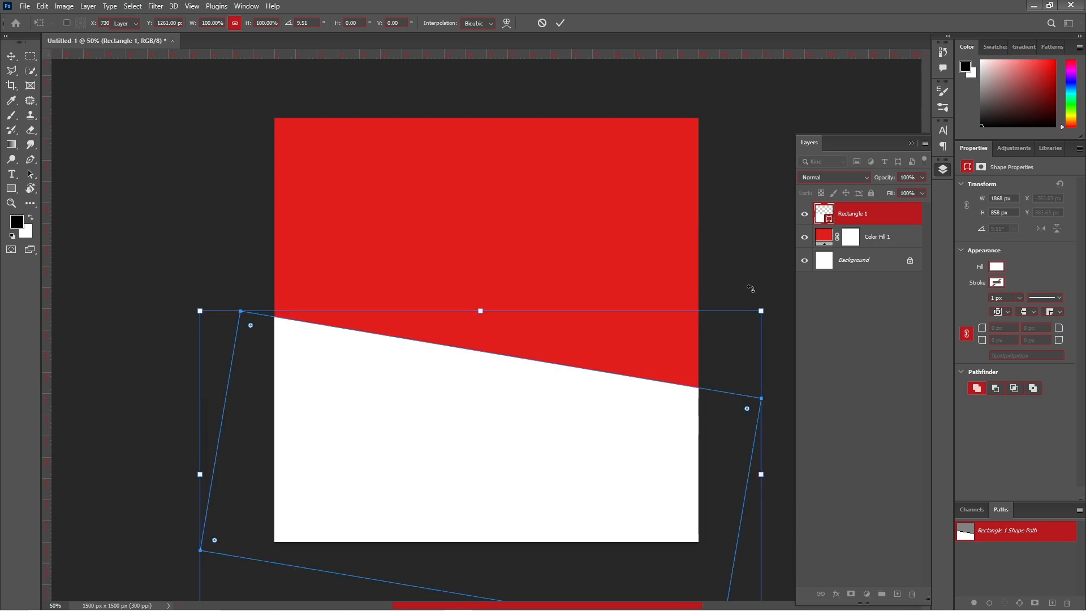
pyautogui.press('Return')
pyautogui.click(557, 383)
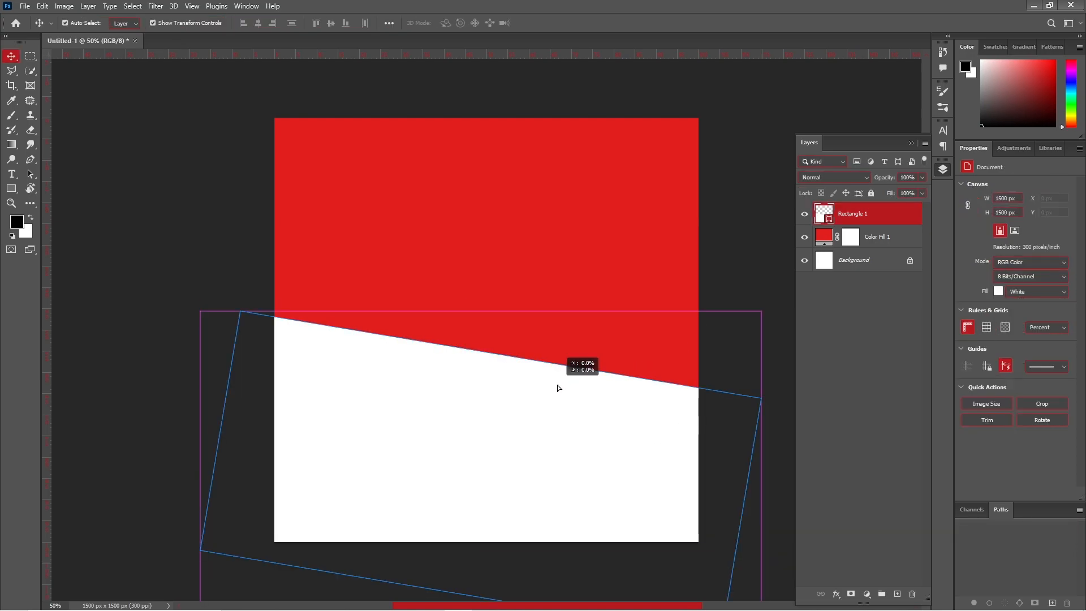
pyautogui.click(724, 235)
pyautogui.click(573, 390)
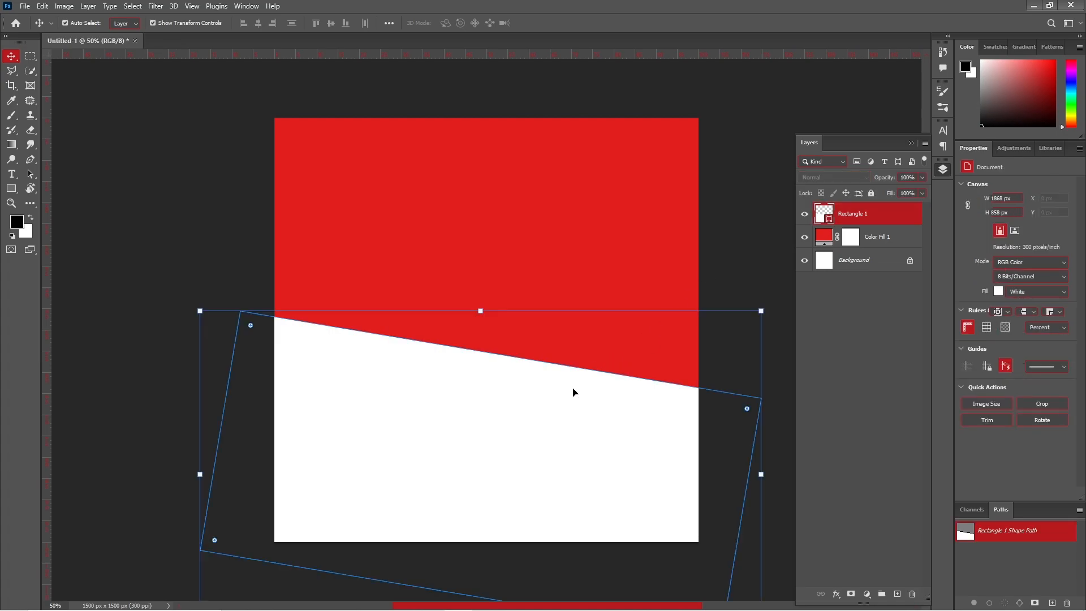
# - Give Rectangle 1 a Multiply drop shadow: 75% opacity, 20 px distance, 49 px size
pyautogui.doubleClick(903, 220)
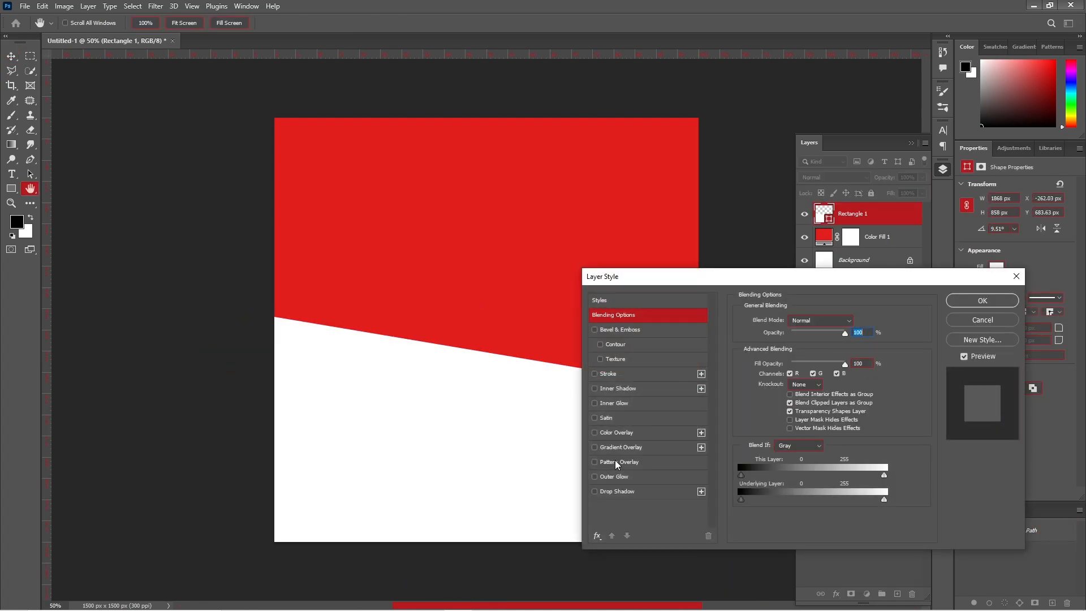
pyautogui.click(617, 490)
pyautogui.moveTo(716, 279); pyautogui.dragTo(785, 278)
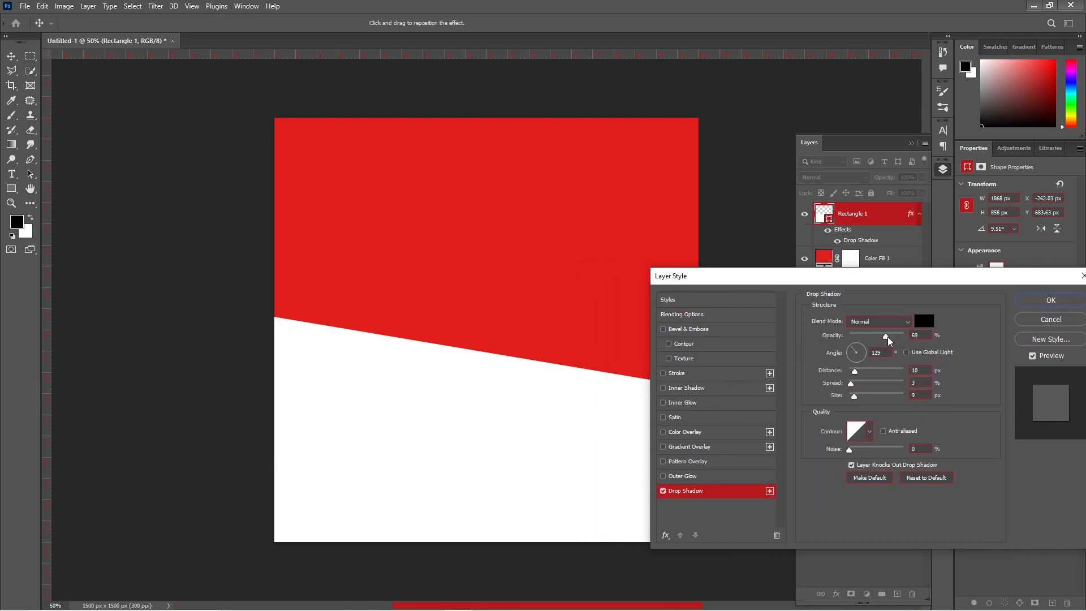
pyautogui.click(881, 321)
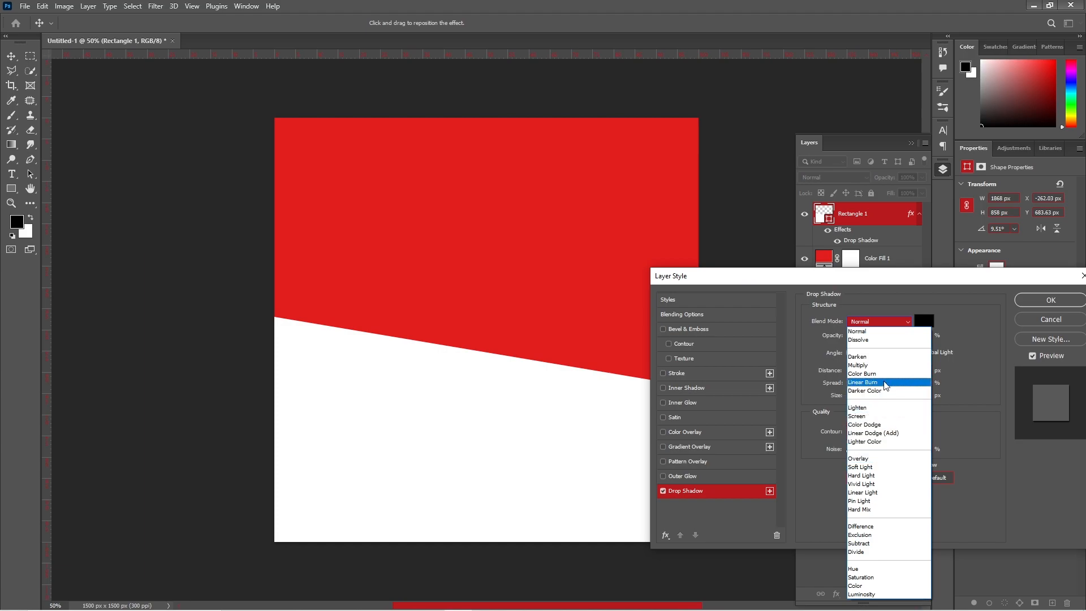
pyautogui.click(883, 365)
pyautogui.click(865, 394)
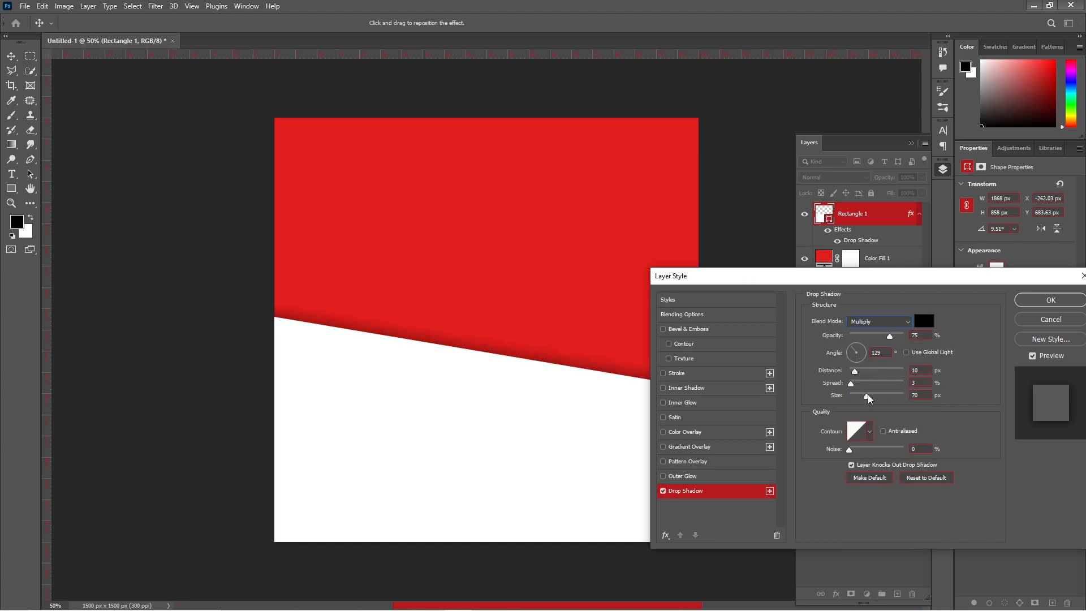
pyautogui.moveTo(860, 371); pyautogui.dragTo(861, 371)
pyautogui.click(863, 397)
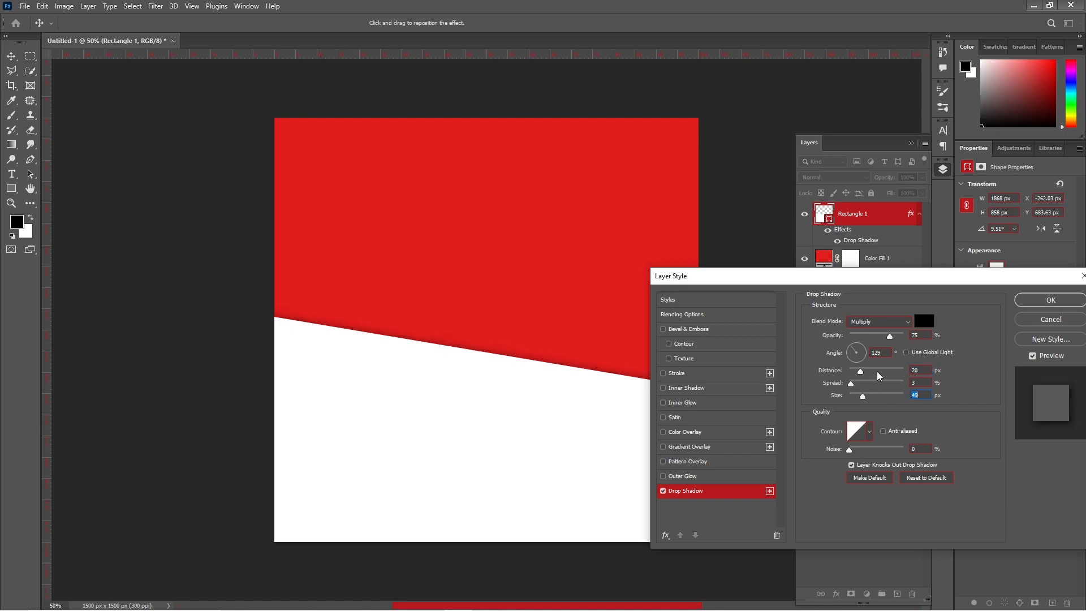
pyautogui.click(1044, 298)
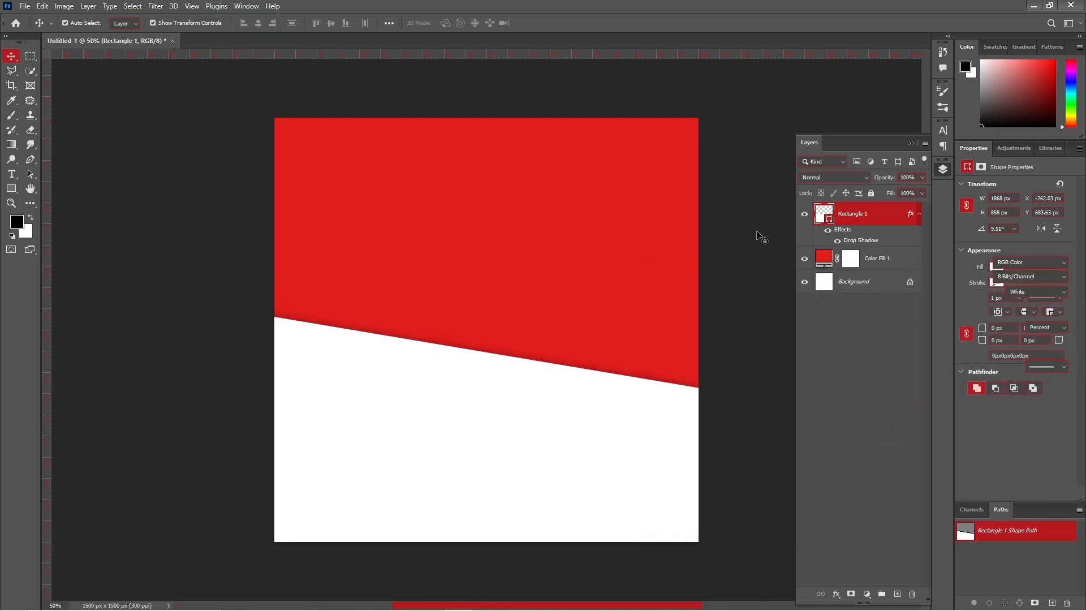
# - Type 'CHRISTMAS' as a new text layer and move it toward the canvas centre
pyautogui.click(146, 188)
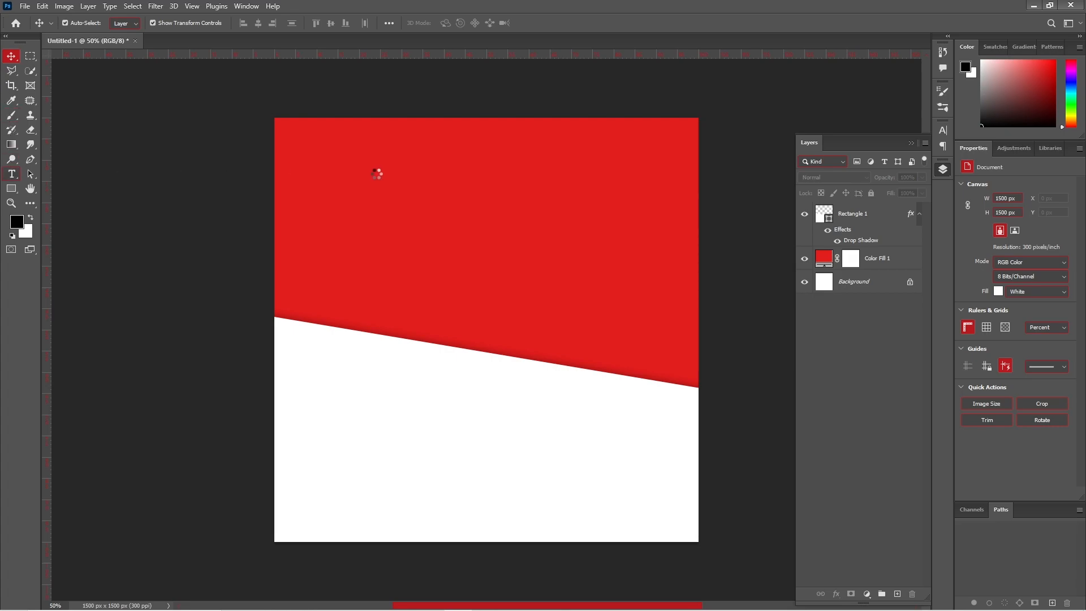
pyautogui.click(420, 197)
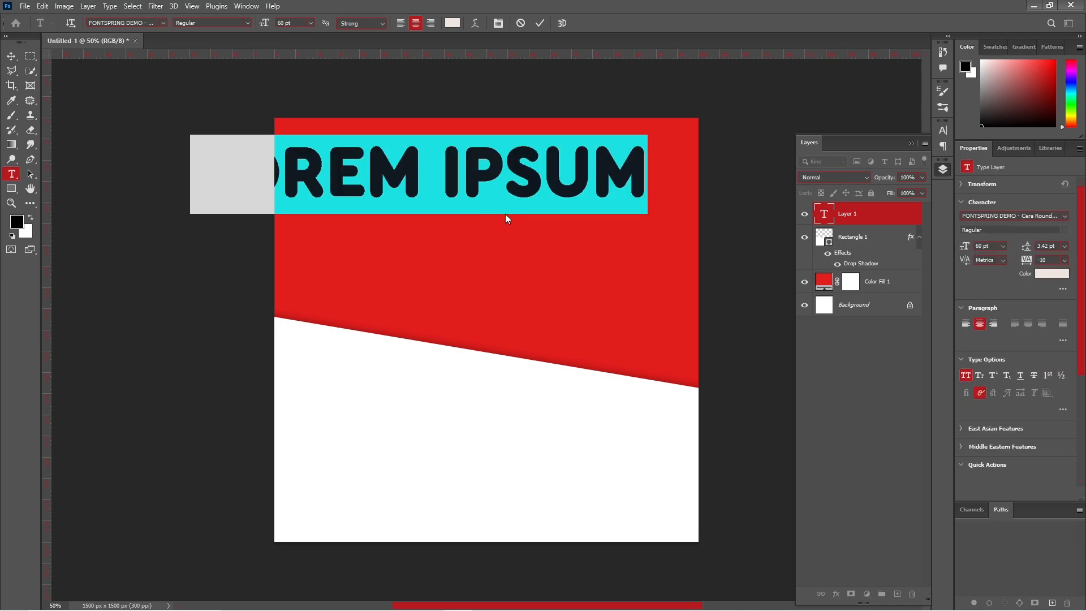
pyautogui.write('CHRISTMAS')
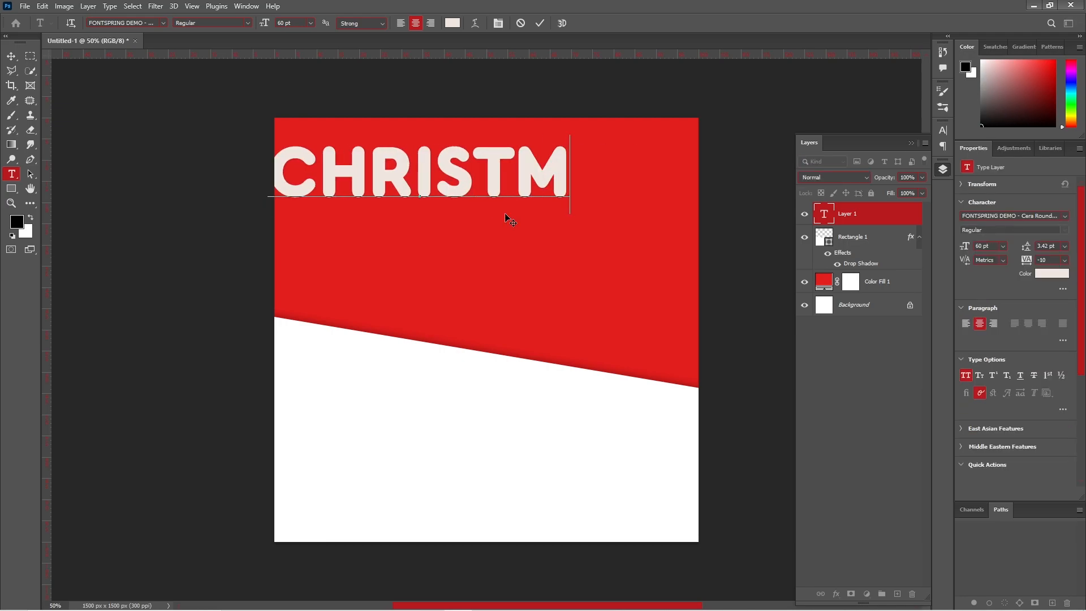
pyautogui.click(544, 25)
pyautogui.press('v')
pyautogui.moveTo(490, 186); pyautogui.dragTo(553, 226)
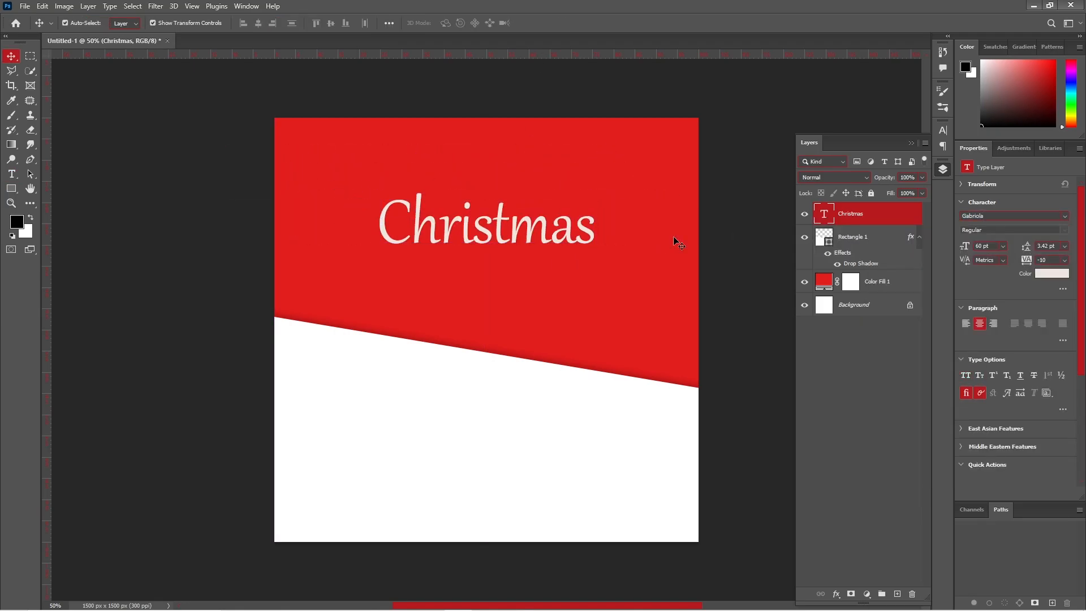
# - Set the CHRISTMAS heading to the heavy Futura XBlk BT font in all caps
pyautogui.click(1064, 216)
pyautogui.click(1006, 274)
pyautogui.click(965, 375)
pyautogui.click(1065, 216)
pyautogui.click(1020, 347)
pyautogui.click(1064, 216)
pyautogui.scroll(-5, 1014, 476)
pyautogui.scroll(-10, 1013, 477)
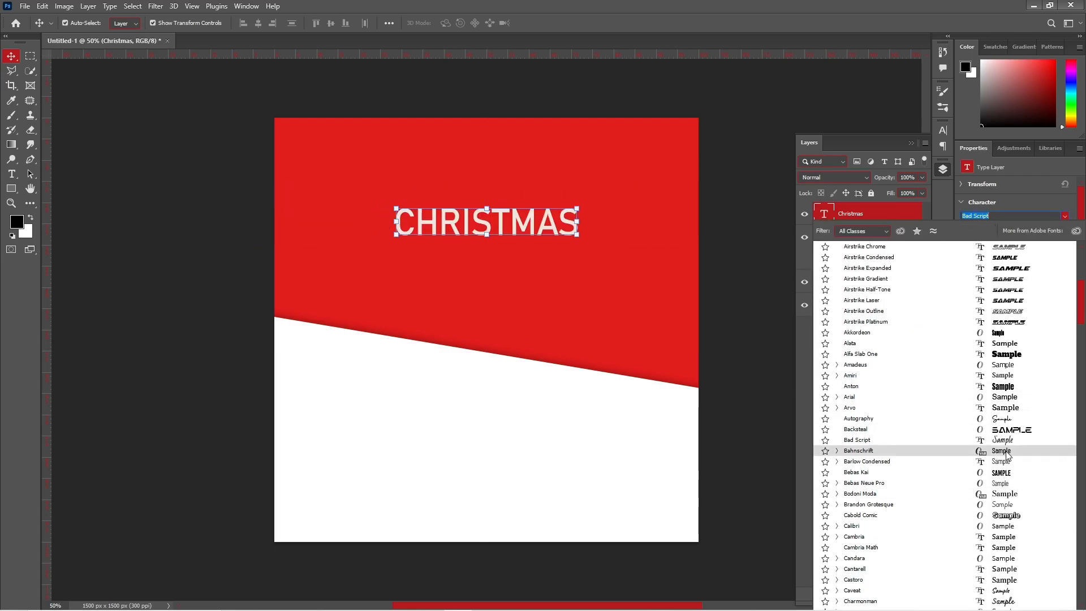
pyautogui.scroll(-3, 1017, 547)
pyautogui.click(1016, 576)
pyautogui.click(1065, 216)
pyautogui.scroll(-15, 1035, 292)
pyautogui.click(1035, 293)
pyautogui.click(1007, 216)
pyautogui.write('futura')
pyautogui.click(995, 412)
# - Duplicate the heading and retype the copy as 'Special'
pyautogui.doubleClick(502, 249)
pyautogui.moveTo(501, 207); pyautogui.dragTo(500, 182)
pyautogui.write('Special')
pyautogui.click(1064, 216)
pyautogui.click(966, 375)
pyautogui.click(1064, 216)
pyautogui.scroll(-5, 1012, 476)
pyautogui.scroll(-3, 1011, 476)
pyautogui.click(1011, 507)
# - Style SPECIAL as 14 pt Montserrat Bold all caps with wide tracking, centred above CHRISTMAS
pyautogui.click(1064, 216)
pyautogui.click(1012, 347)
pyautogui.click(965, 375)
pyautogui.click(1064, 230)
pyautogui.click(1003, 246)
pyautogui.click(993, 296)
pyautogui.click(1002, 245)
pyautogui.click(994, 322)
pyautogui.click(1064, 231)
pyautogui.click(1064, 260)
pyautogui.click(1054, 403)
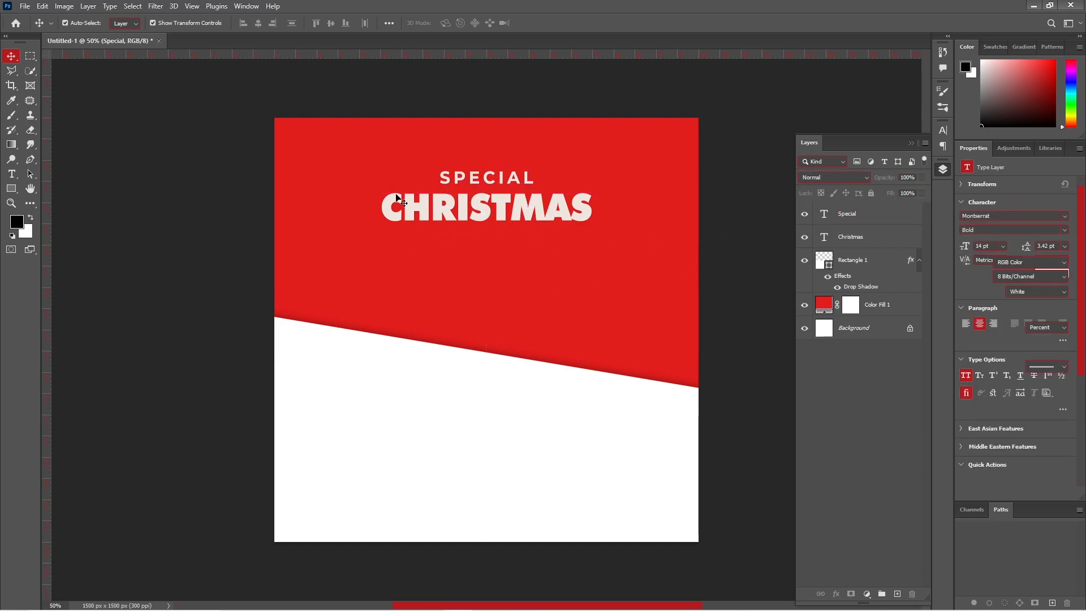
# - Draw a tall white rectangle in the lower left area of the post
pyautogui.click(11, 188)
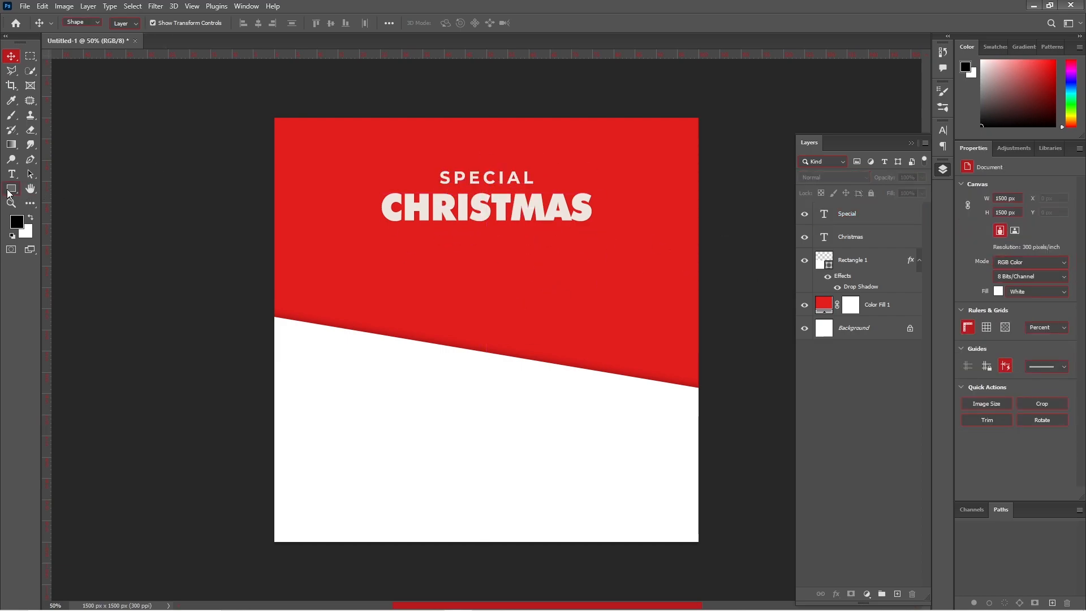
pyautogui.moveTo(330, 299); pyautogui.dragTo(441, 469)
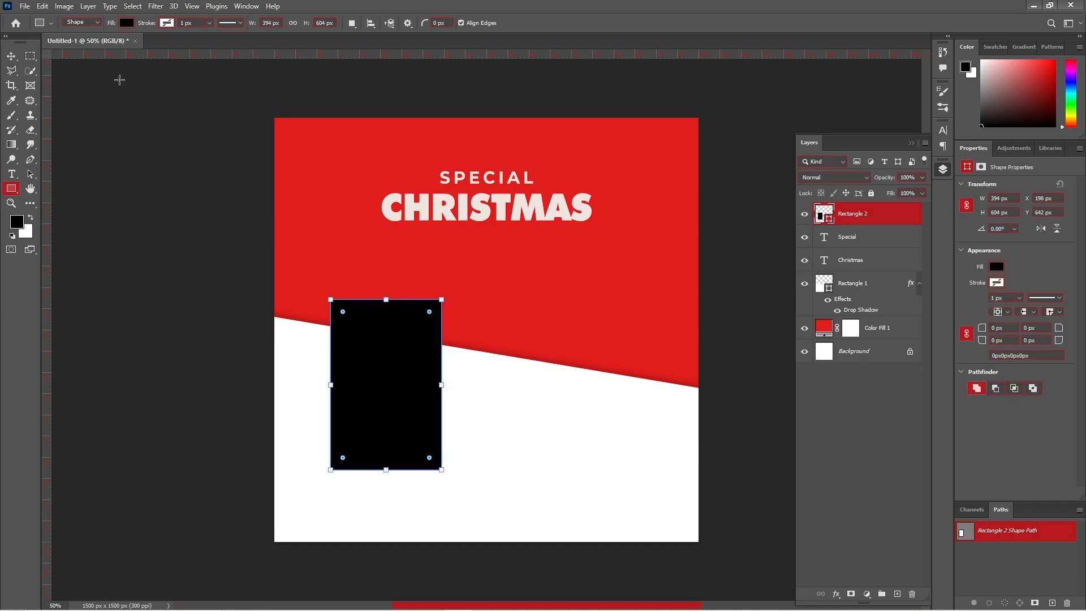
pyautogui.click(126, 22)
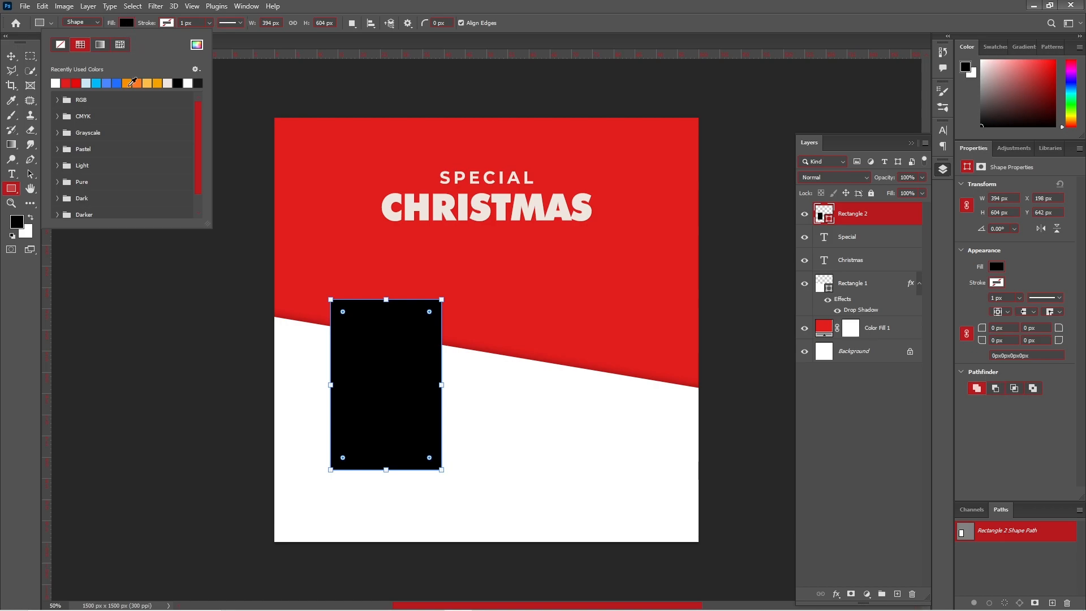
pyautogui.click(54, 83)
pyautogui.click(11, 57)
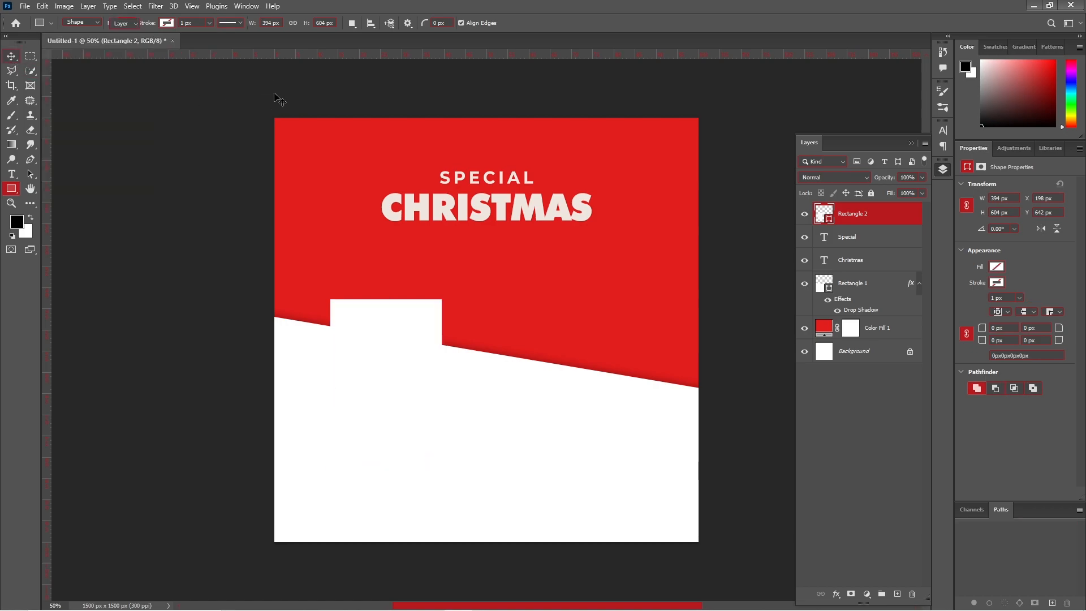
pyautogui.moveTo(380, 400); pyautogui.dragTo(483, 409)
# - Duplicate the rectangle into three side-by-side cards, enlarging them and moving them up over the red edge
pyautogui.moveTo(483, 397); pyautogui.dragTo(603, 395)
pyautogui.keyDown('shift'); pyautogui.click(485, 396); pyautogui.keyUp('shift')
pyautogui.keyDown('shift'); pyautogui.click(374, 390); pyautogui.keyUp('shift')
pyautogui.moveTo(661, 311); pyautogui.dragTo(677, 303)
pyautogui.moveTo(632, 363); pyautogui.dragTo(633, 360)
pyautogui.press('Return')
# - Round the cards' corners to a 30 px radius
pyautogui.click(983, 327)
pyautogui.write('50')
pyautogui.press('Return')
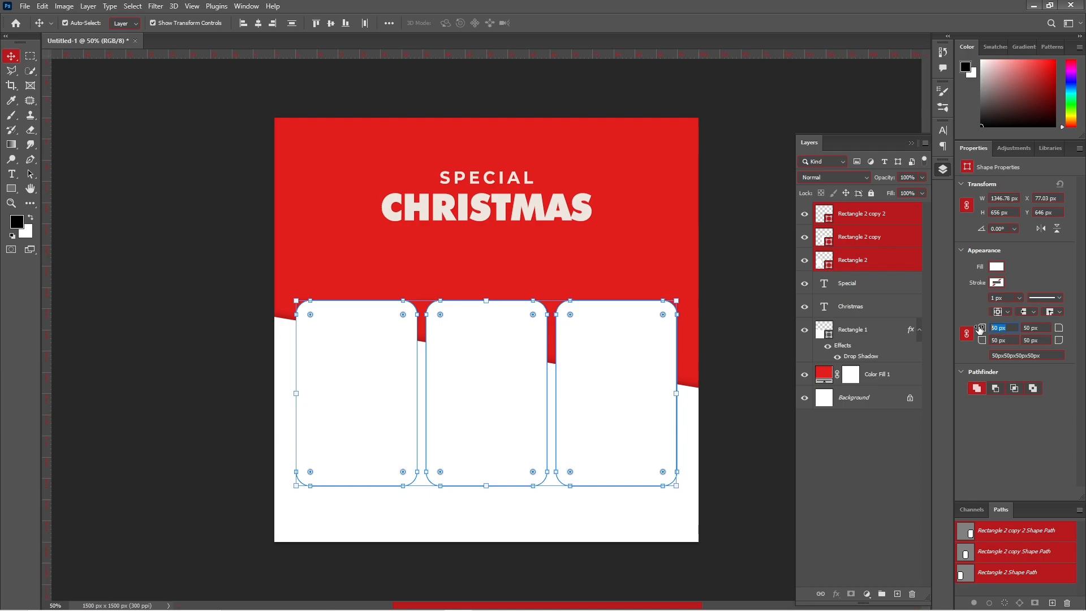
pyautogui.press('Return')
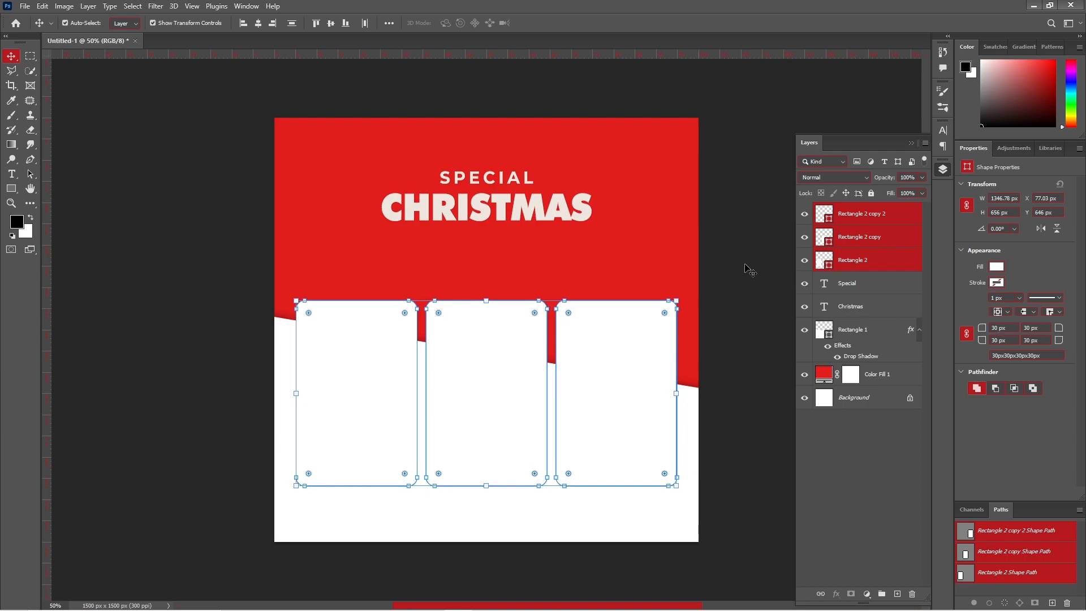
pyautogui.click(383, 332)
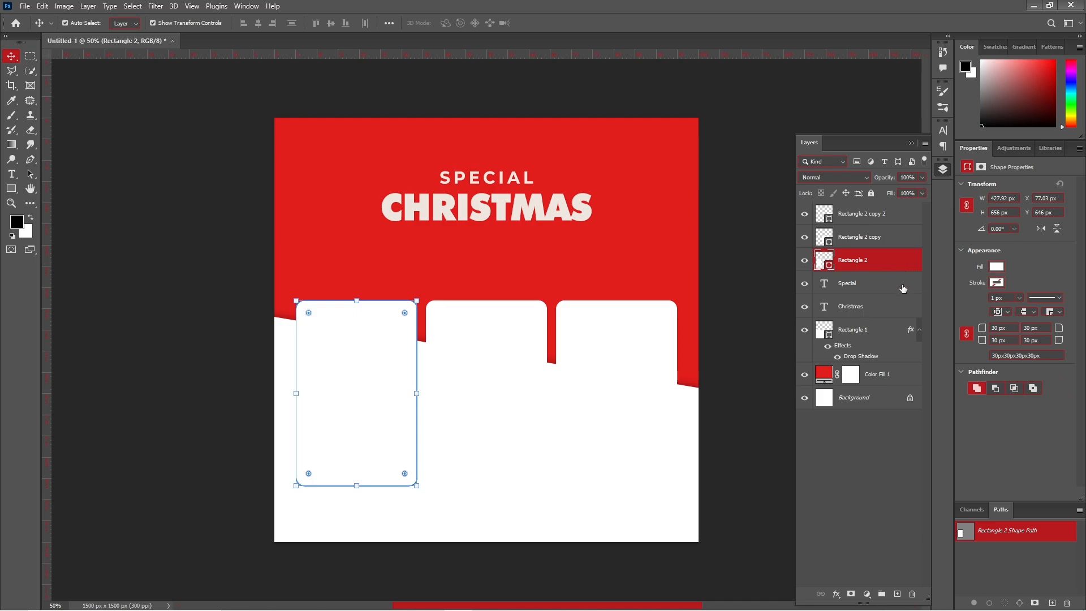
# - Add a soft, tight drop shadow to the first white card
pyautogui.doubleClick(895, 335)
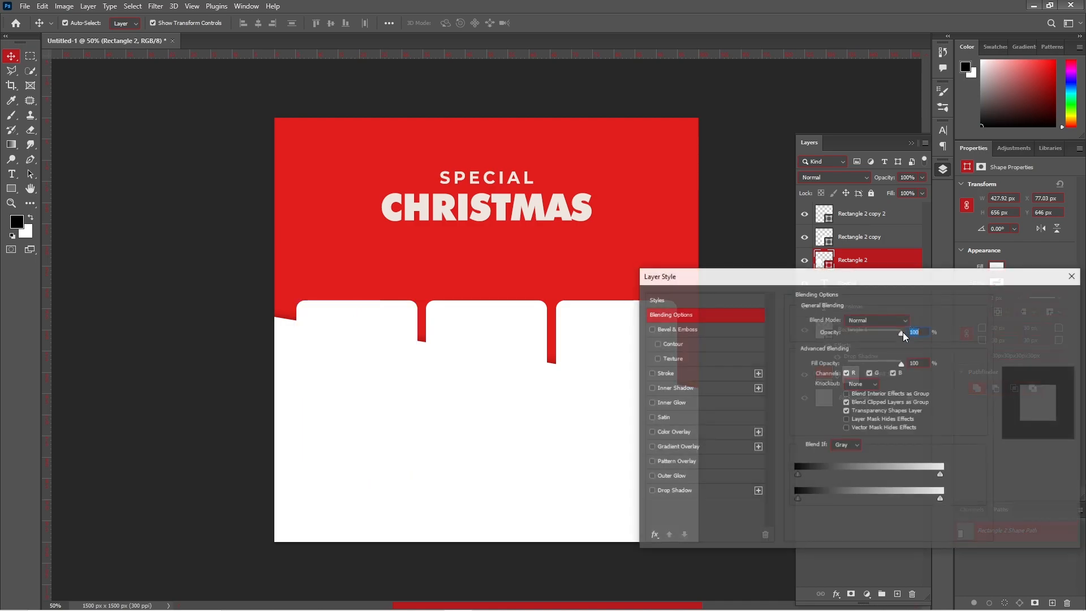
pyautogui.click(684, 492)
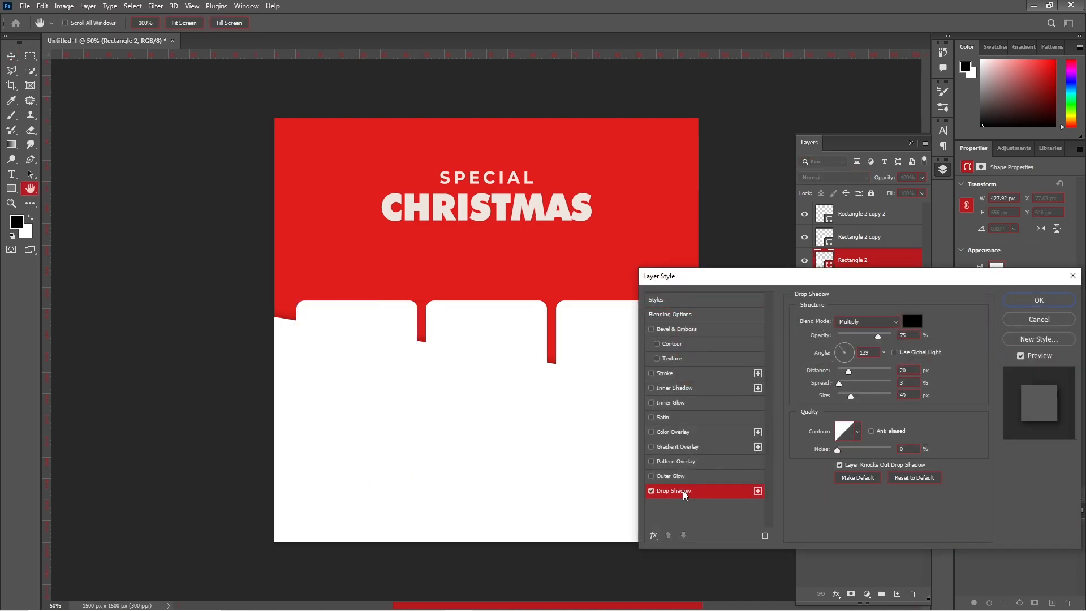
pyautogui.moveTo(850, 396); pyautogui.dragTo(842, 374)
pyautogui.click(847, 398)
pyautogui.click(1042, 304)
# - Copy the first card's layer style and paste it onto all three cards
pyautogui.rightClick(874, 261)
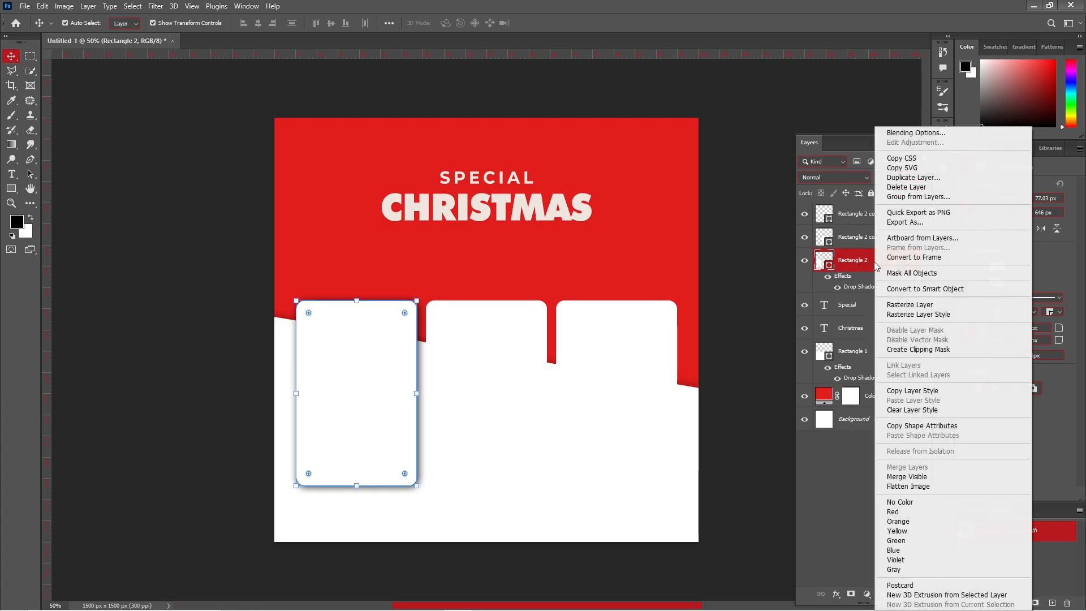
pyautogui.click(912, 390)
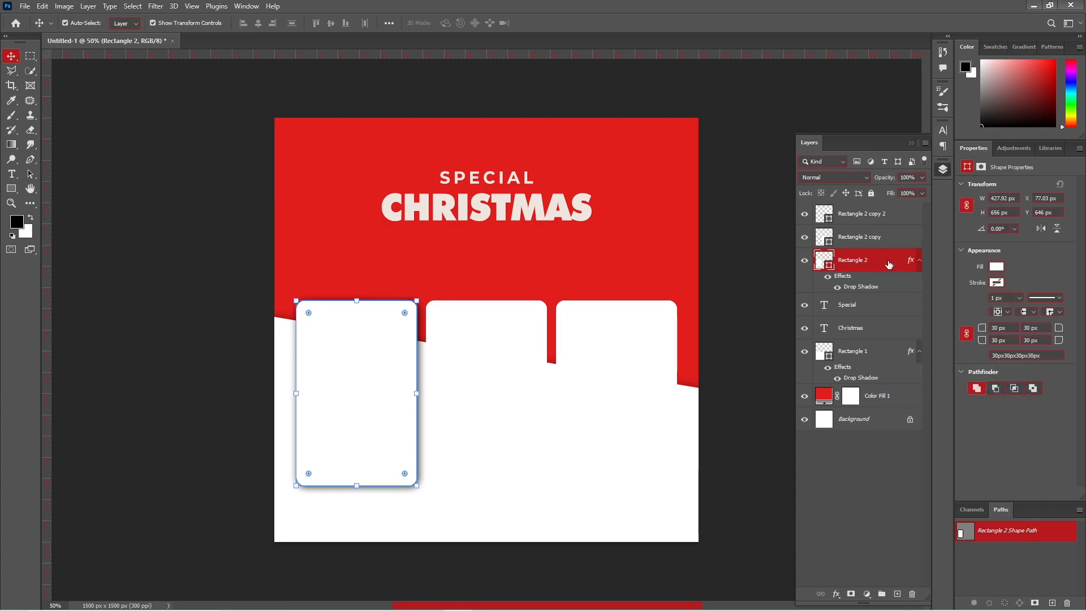
pyautogui.keyDown('shift'); pyautogui.click(890, 220); pyautogui.keyUp('shift')
pyautogui.rightClick(889, 220)
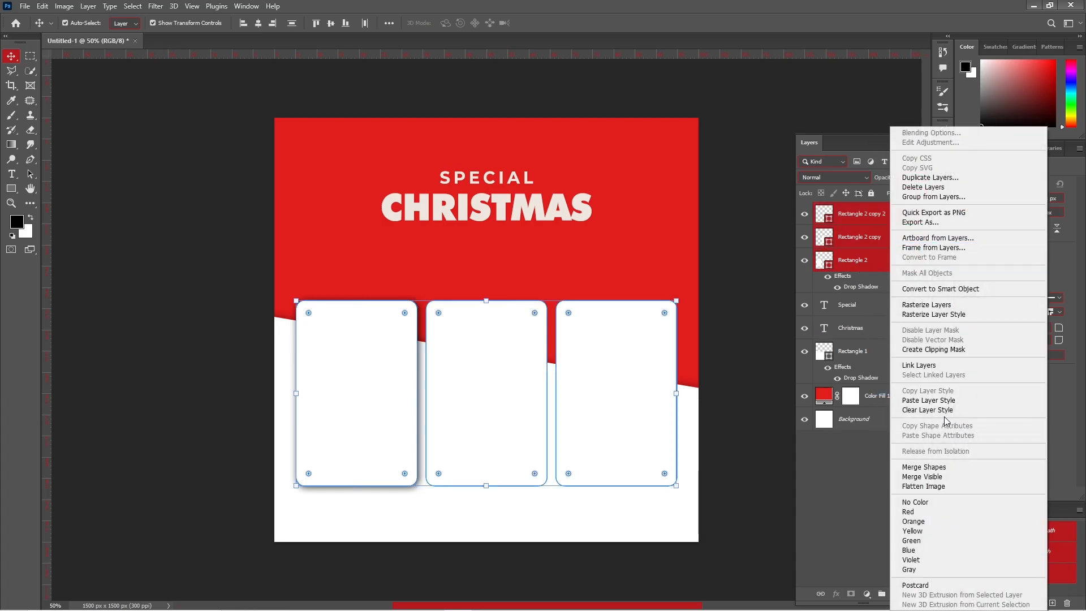
pyautogui.click(943, 400)
pyautogui.click(739, 305)
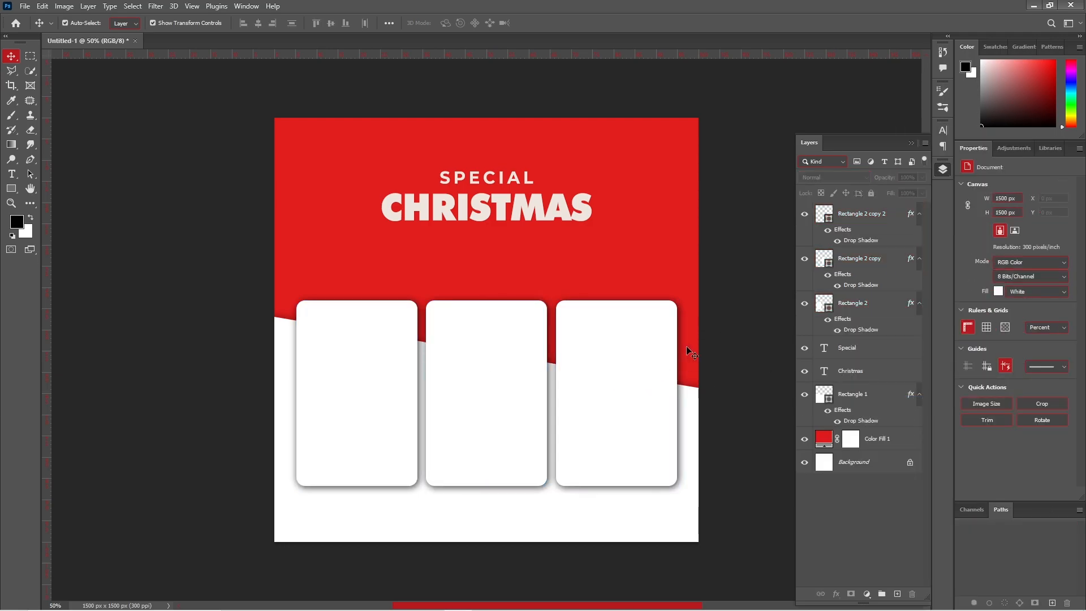
# - Change the slanted lower shape's fill to light grey #ededed
pyautogui.click(686, 541)
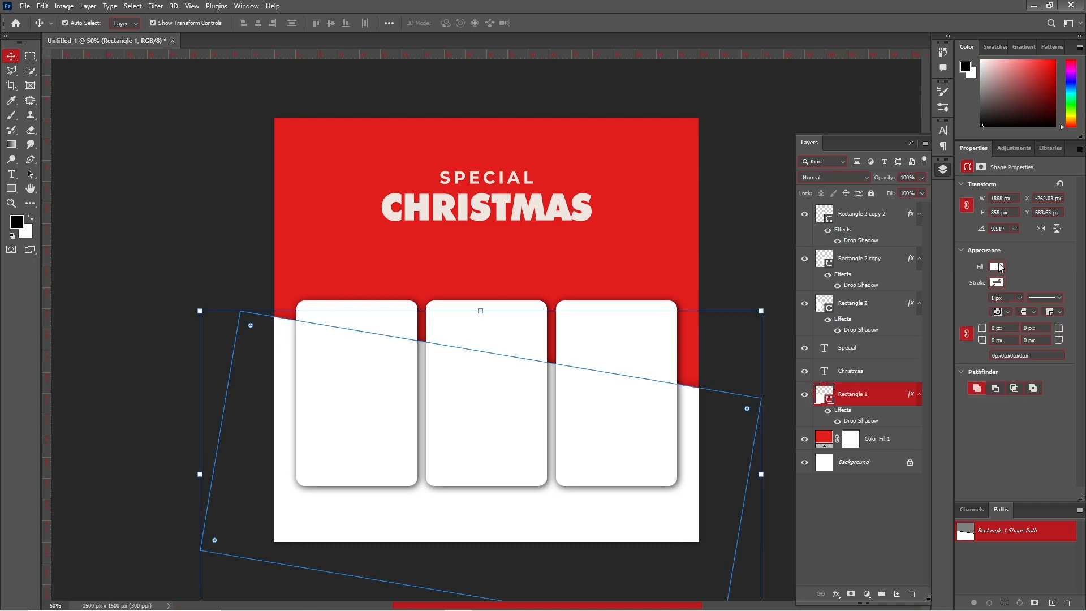
pyautogui.click(996, 267)
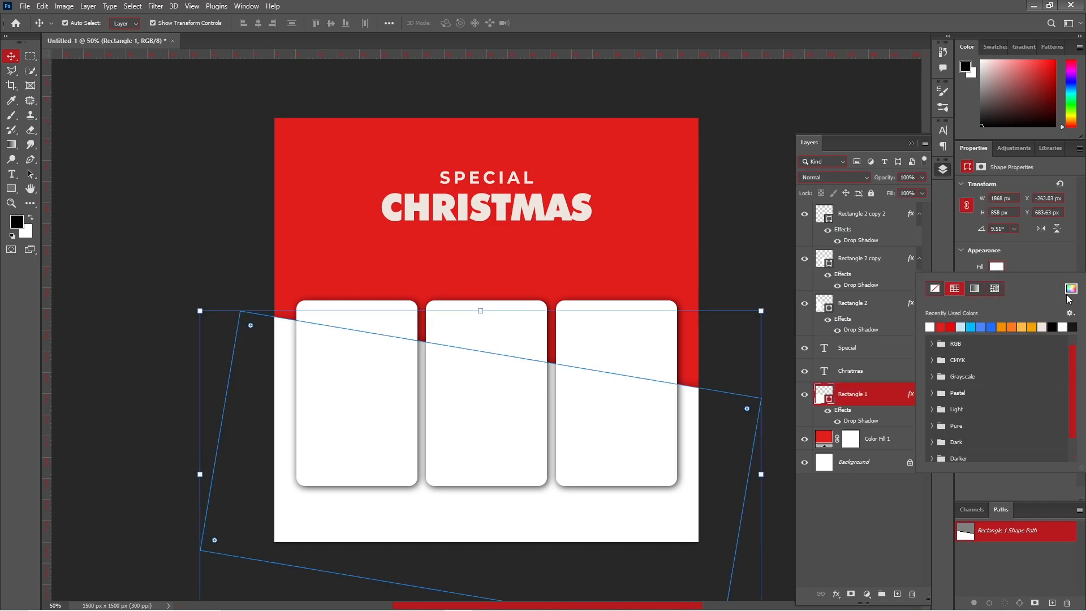
pyautogui.click(1070, 289)
pyautogui.moveTo(661, 413); pyautogui.dragTo(657, 409)
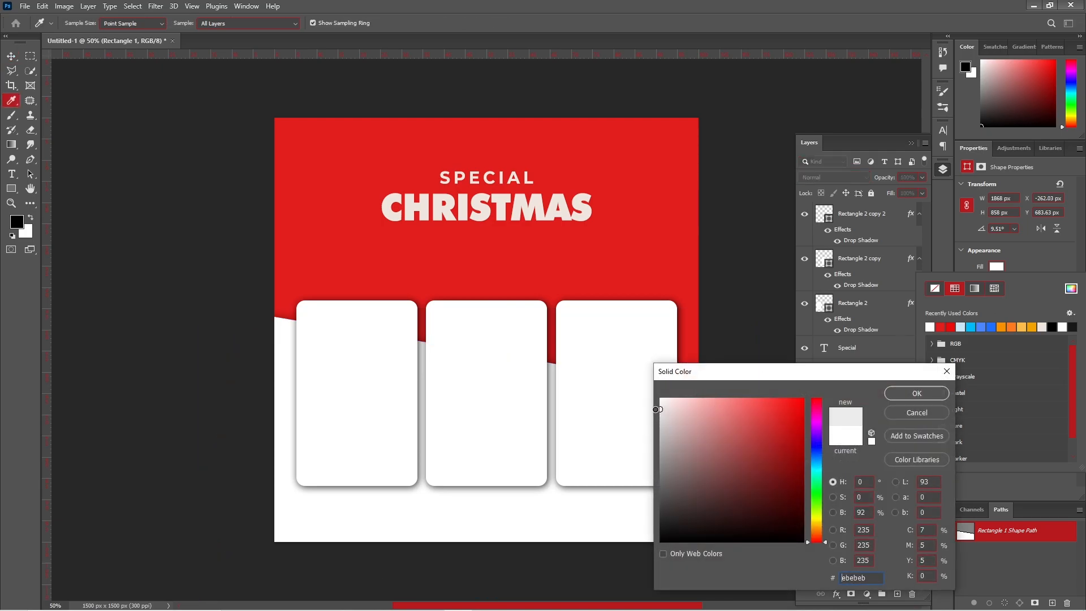
pyautogui.click(913, 393)
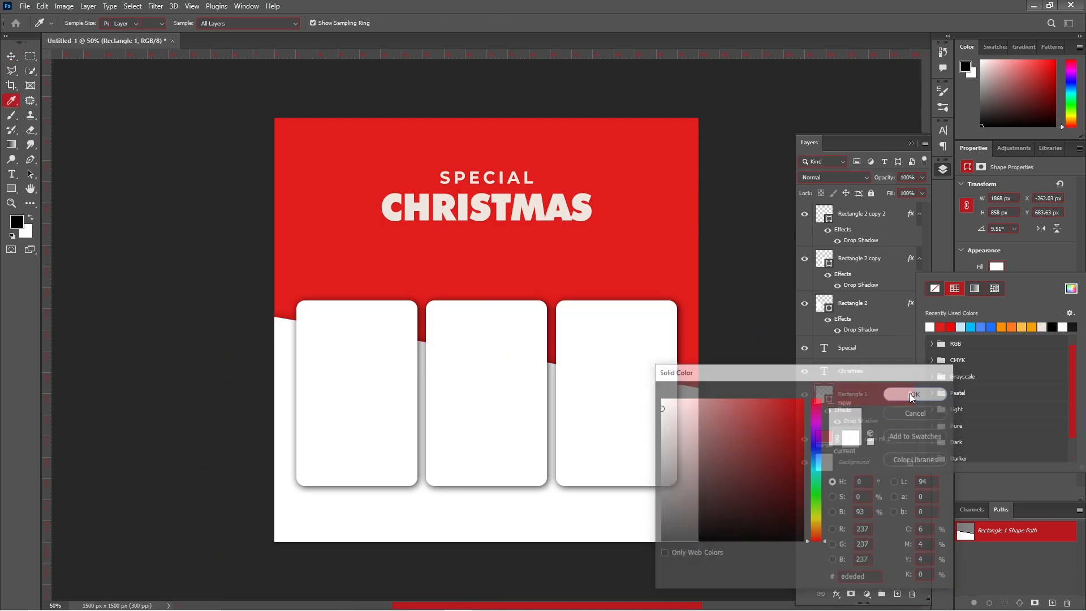
pyautogui.click(760, 239)
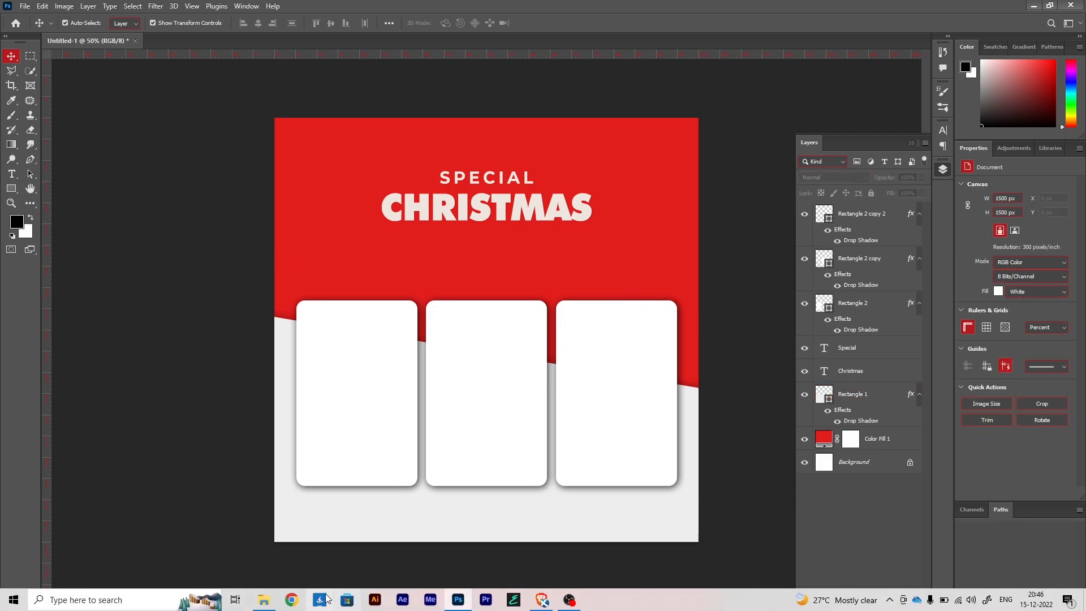
# - In the Christmas Icecream post design folder, select the Blue berry and Strawberry cup images
pyautogui.click(265, 600)
pyautogui.click(192, 143)
pyautogui.keyDown('ctrl'); pyautogui.click(390, 141); pyautogui.keyUp('ctrl')
# - Place the Mango, Strawberry and Blue berry cup PNGs into the post
pyautogui.keyDown('ctrl'); pyautogui.click(333, 145); pyautogui.keyUp('ctrl')
pyautogui.moveTo(334, 145); pyautogui.dragTo(491, 443)
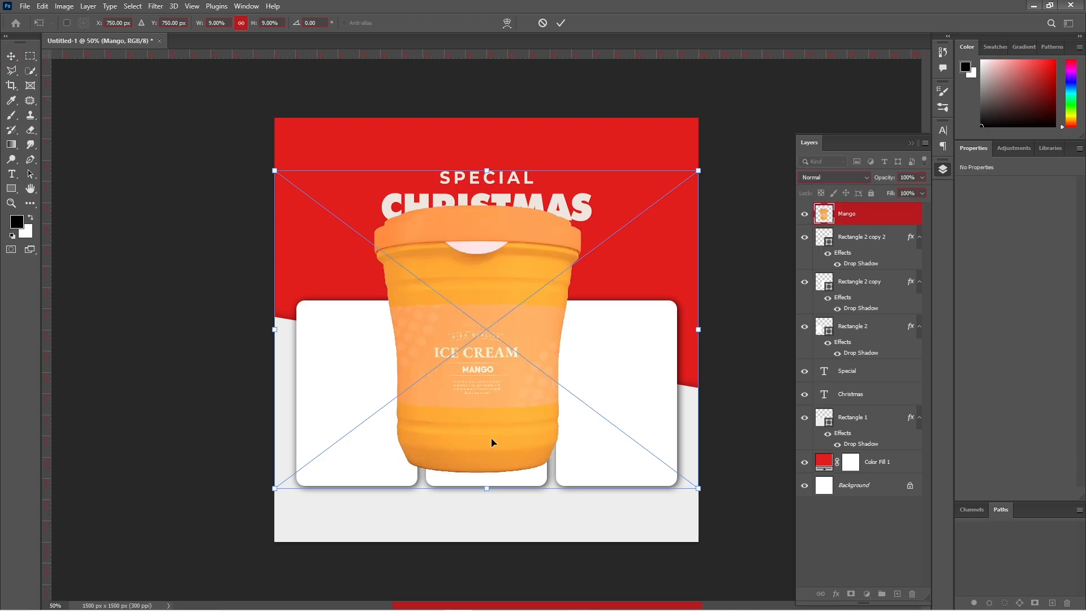
pyautogui.press('Return')
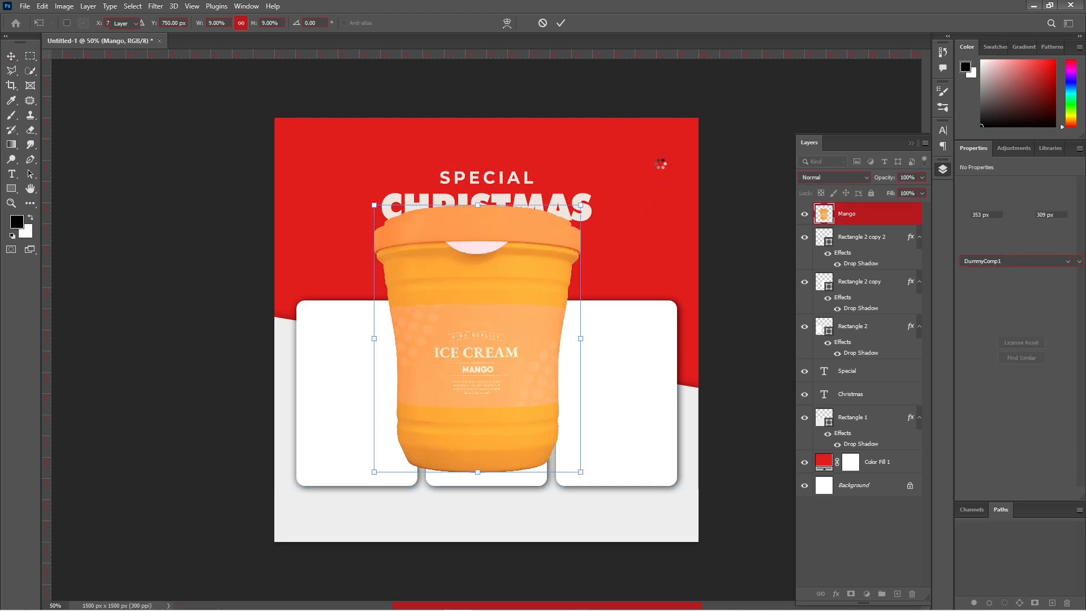
pyautogui.press('Return')
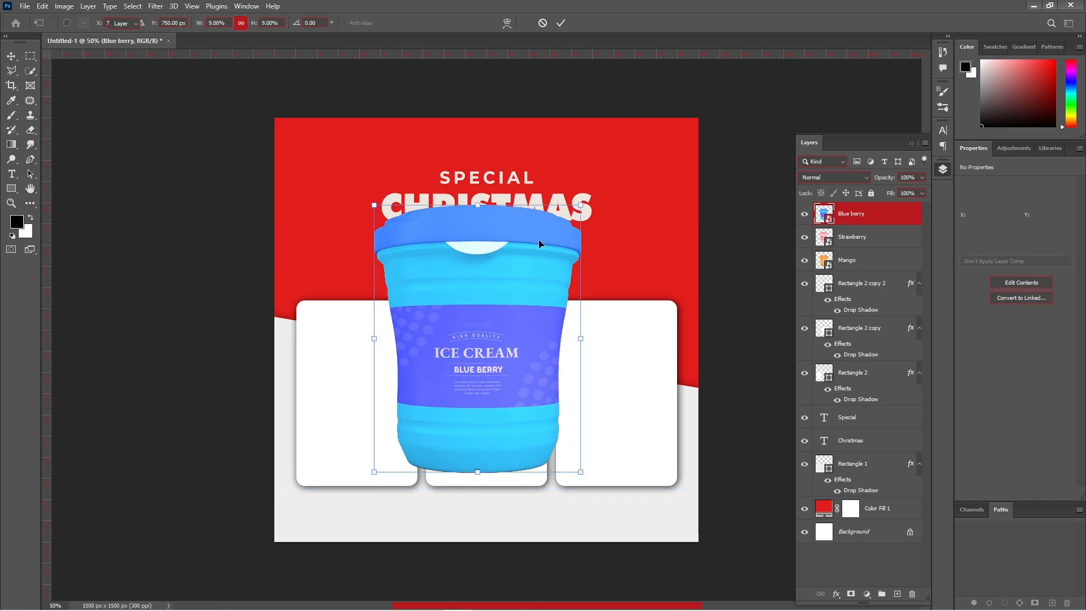
pyautogui.press('Return')
# - Scale the three cups down to about 39.6% over the left card
pyautogui.keyDown('shift'); pyautogui.click(854, 262); pyautogui.keyUp('shift')
pyautogui.moveTo(581, 205); pyautogui.dragTo(520, 285)
pyautogui.moveTo(500, 328); pyautogui.dragTo(379, 364)
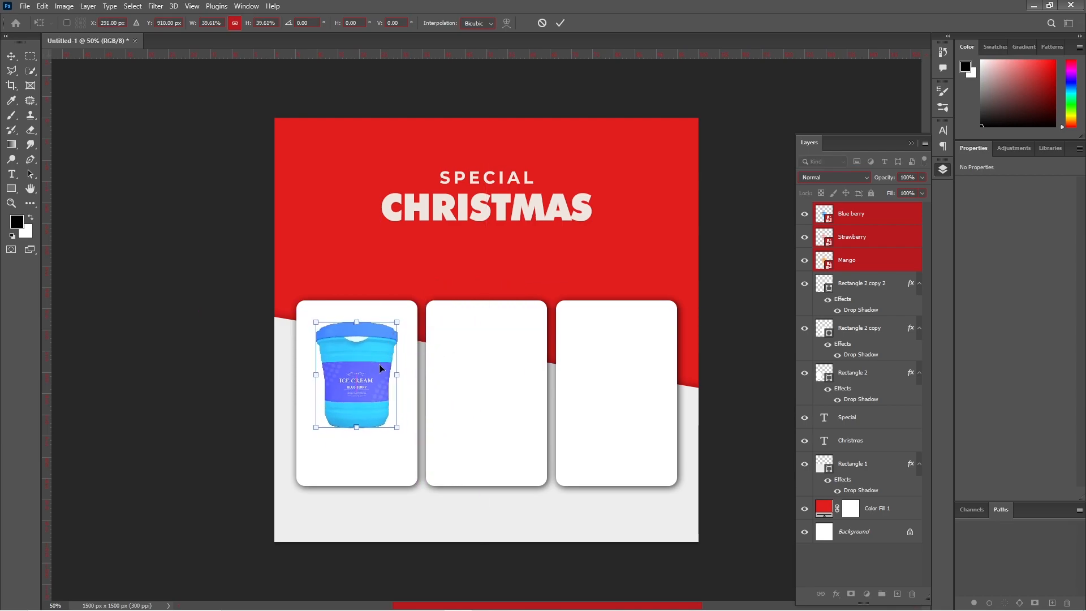
pyautogui.click(560, 23)
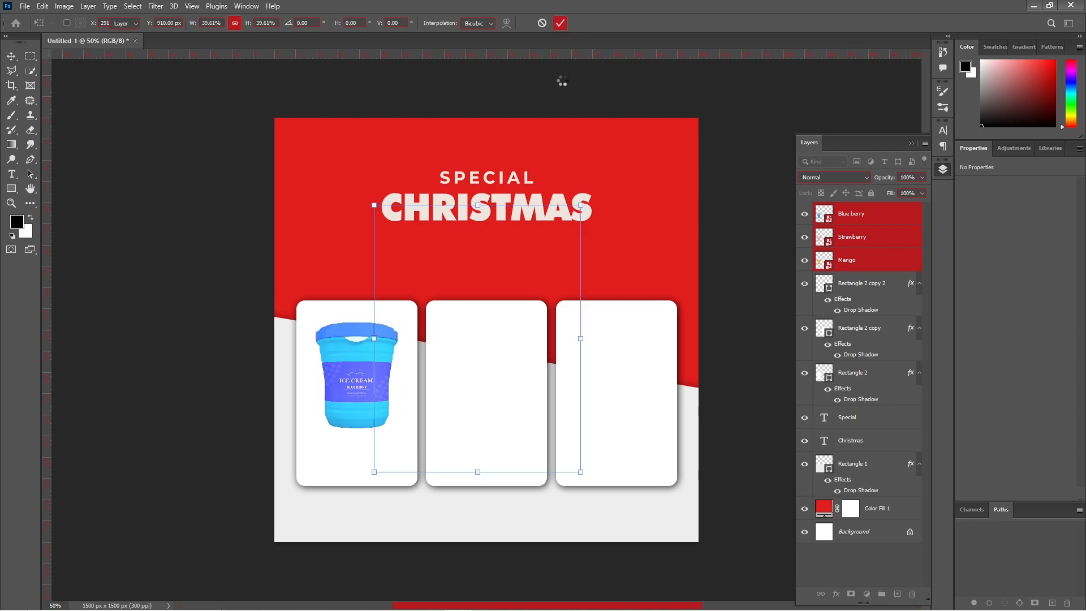
# - Move Blue berry into the middle card and Strawberry into the right card, leaving Mango left
pyautogui.moveTo(369, 376); pyautogui.dragTo(497, 377)
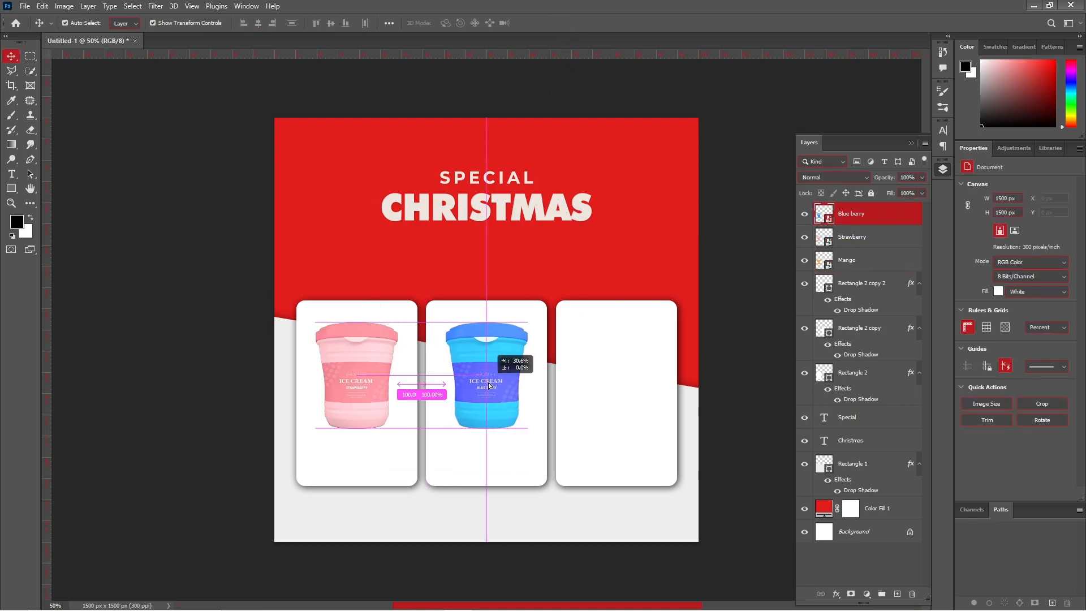
pyautogui.moveTo(359, 399); pyautogui.dragTo(619, 398)
pyautogui.click(729, 373)
pyautogui.moveTo(617, 359); pyautogui.dragTo(617, 358)
pyautogui.click(359, 373)
pyautogui.click(510, 371)
pyautogui.click(919, 282)
pyautogui.click(919, 306)
pyautogui.click(919, 329)
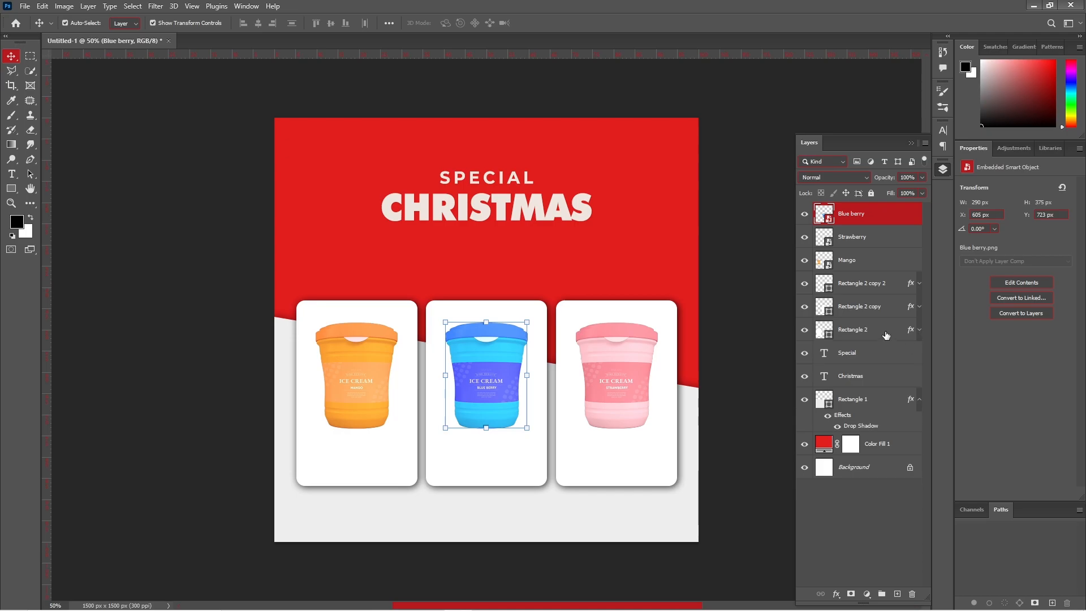
pyautogui.click(886, 330)
pyautogui.keyDown('shift'); pyautogui.click(878, 215); pyautogui.keyUp('shift')
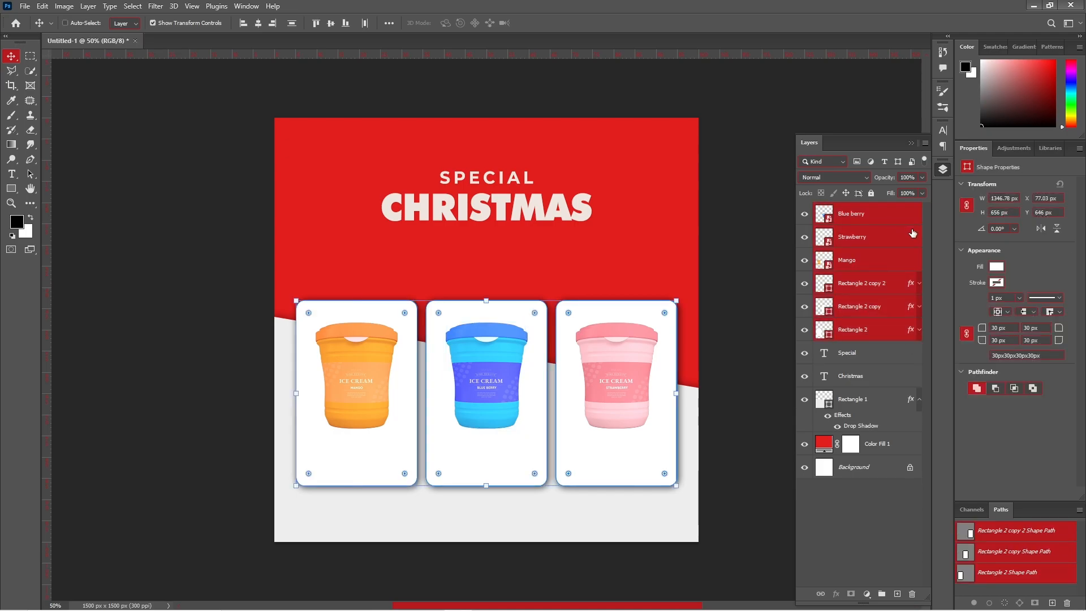
# - Group the cups and cards as 'Icecream Panel' and shift the group up two nudges
pyautogui.hotkey('ctrl', 'g')
pyautogui.doubleClick(847, 209)
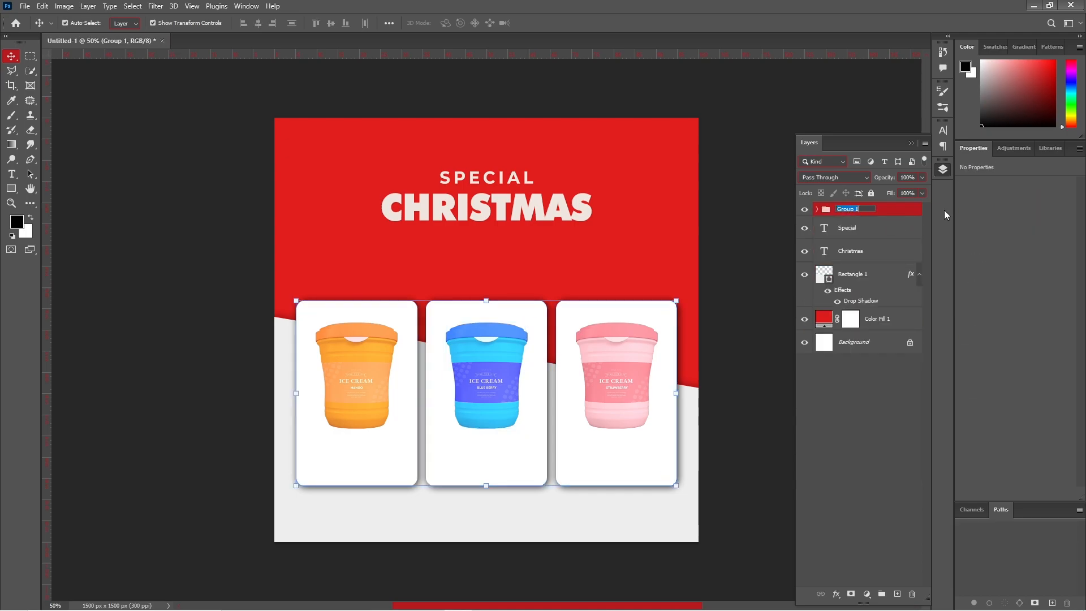
pyautogui.write('M')
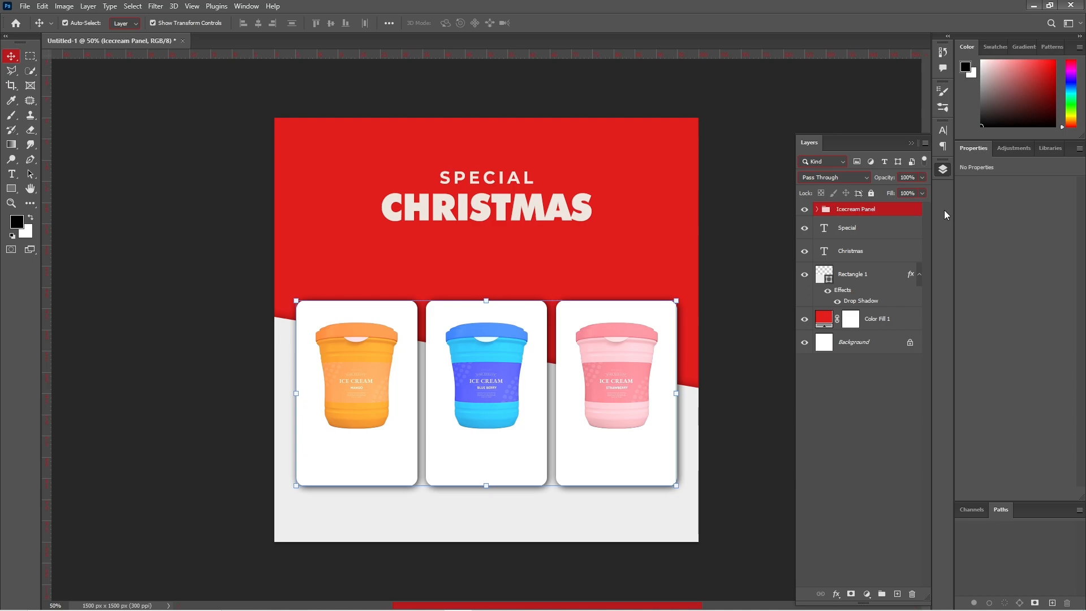
pyautogui.hotkey('shift', 'Up')
pyautogui.hotkey('shift', 'Up')
pyautogui.hotkey('shift', 'Up')
pyautogui.hotkey('shift', 'Up')
pyautogui.hotkey('shift', 'Up')
pyautogui.hotkey('shift', 'Up')
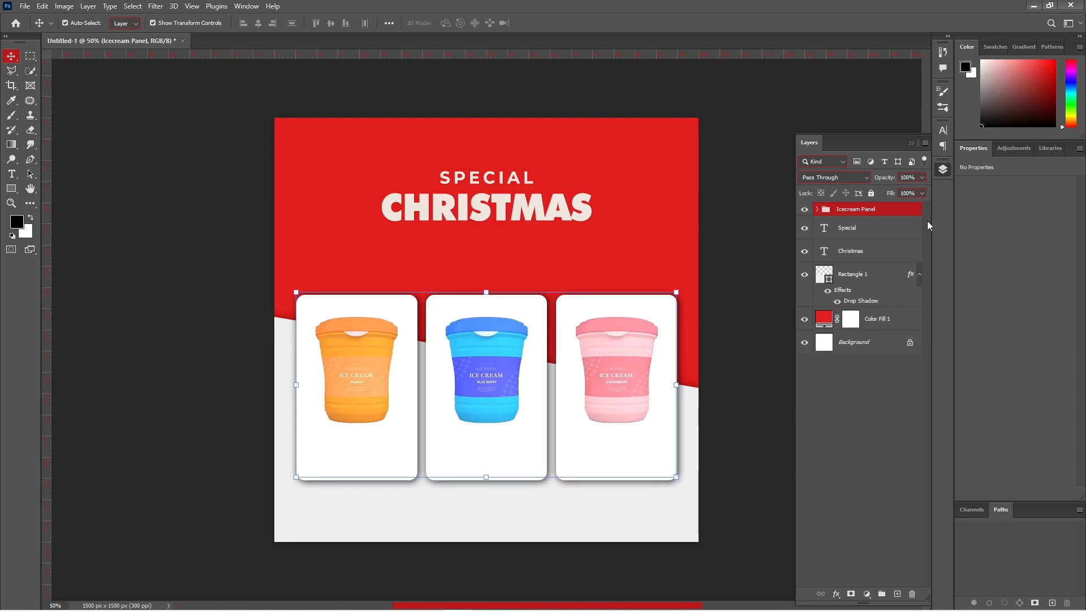
pyautogui.hotkey('shift', 'Up')
pyautogui.hotkey('shift', 'Up')
pyautogui.hotkey('shift', 'Up')
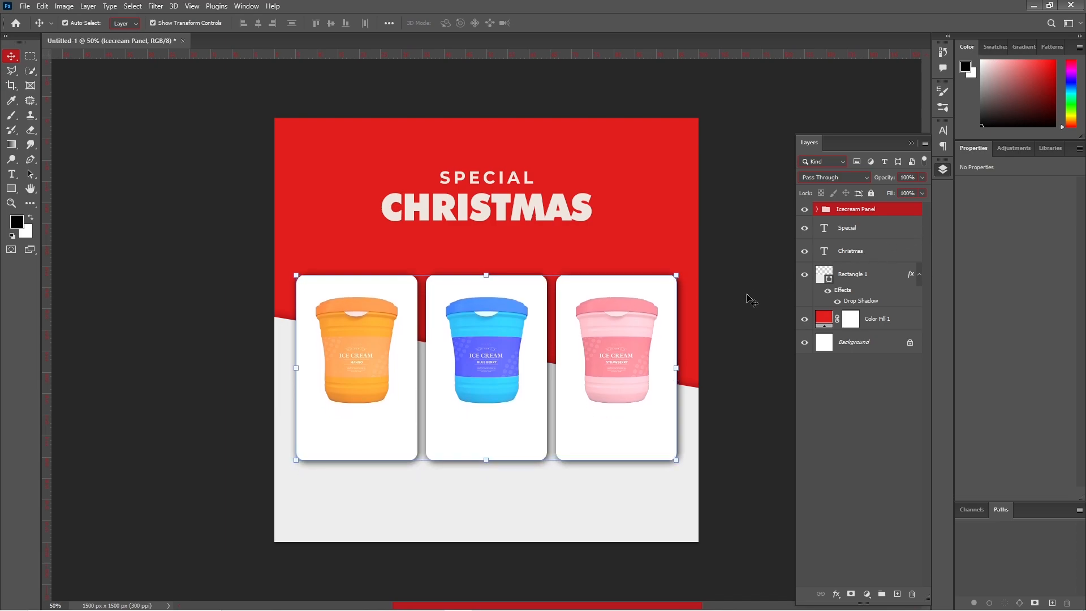
pyautogui.click(753, 298)
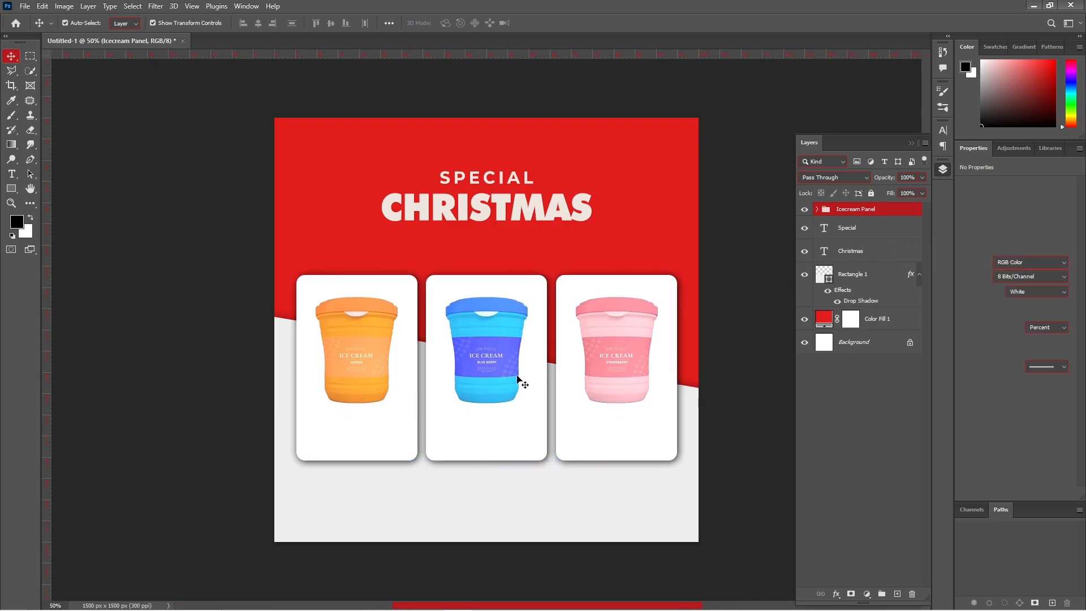
# - Add a new empty layer just below the Mango cup inside Icecream Panel
pyautogui.click(817, 210)
pyautogui.click(896, 237)
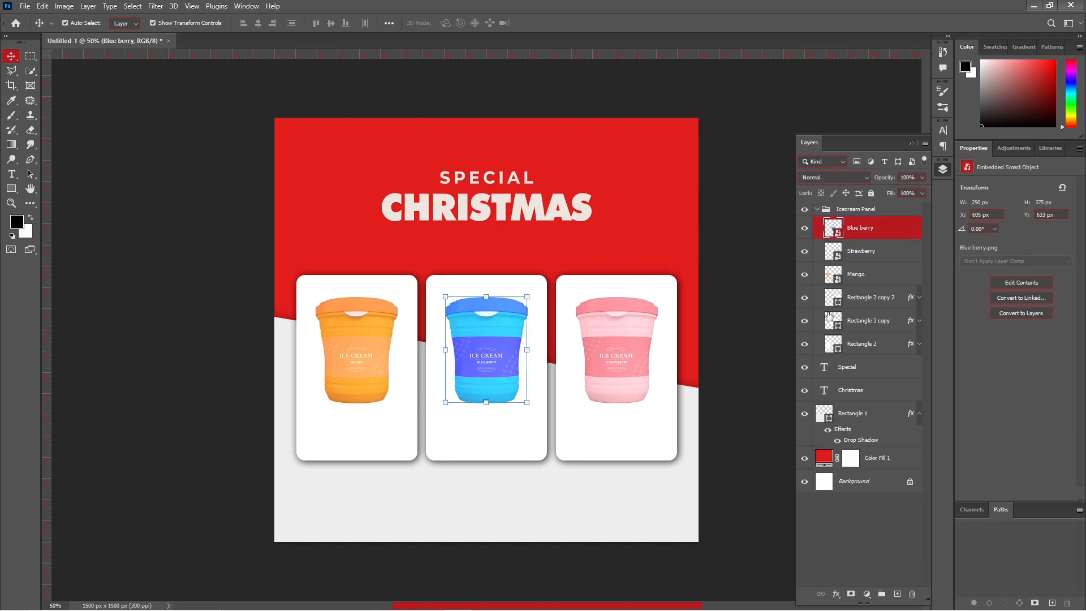
pyautogui.click(361, 335)
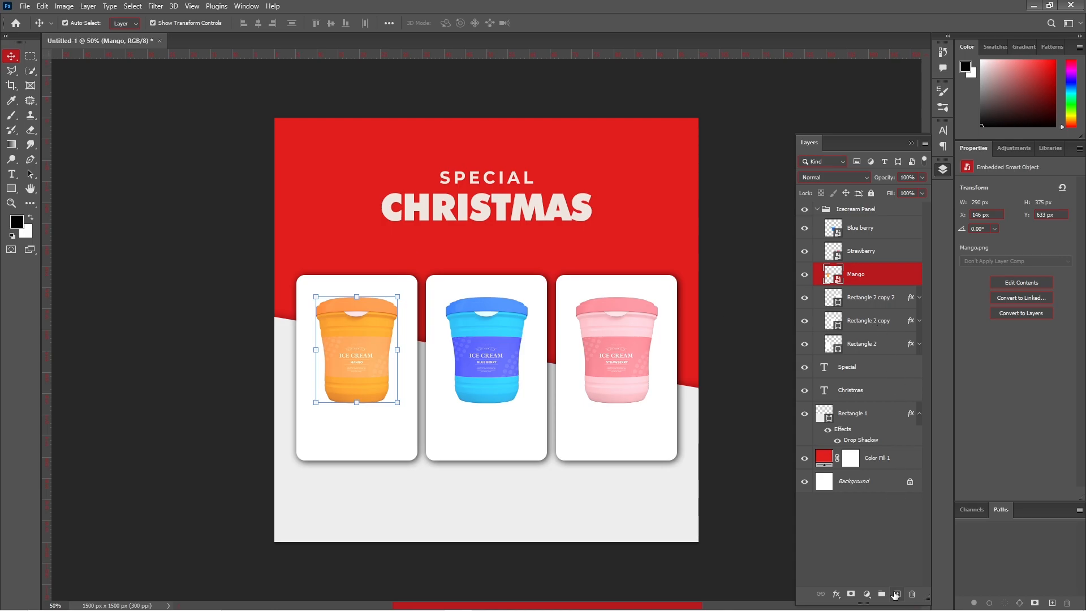
pyautogui.click(895, 594)
pyautogui.moveTo(889, 278); pyautogui.dragTo(890, 308)
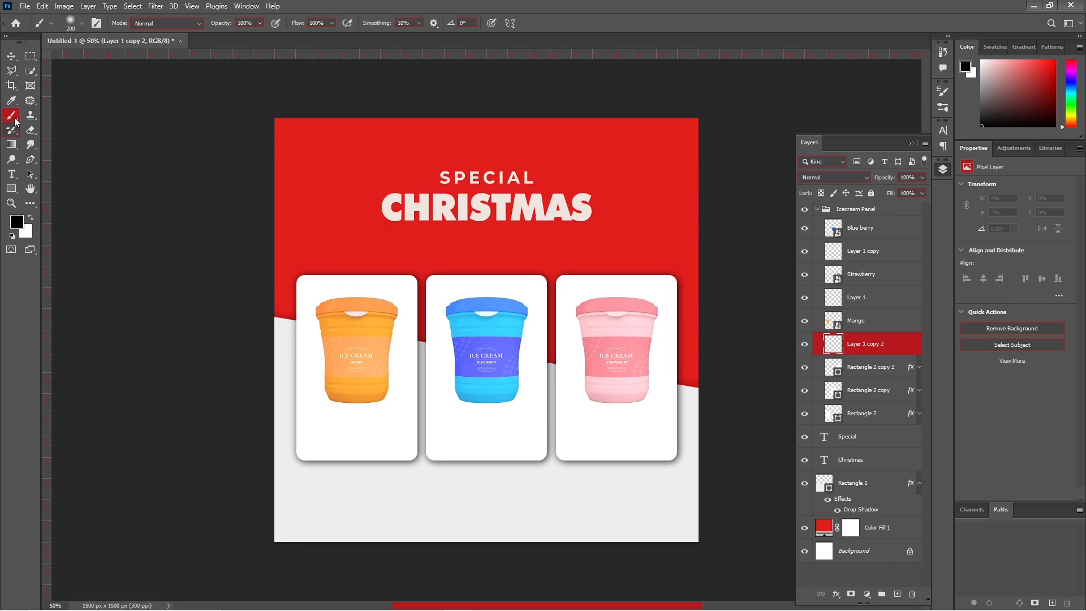
# - Switch to the Brush Tool and flatten its tip into a thin ellipse
pyautogui.rightClick(15, 118)
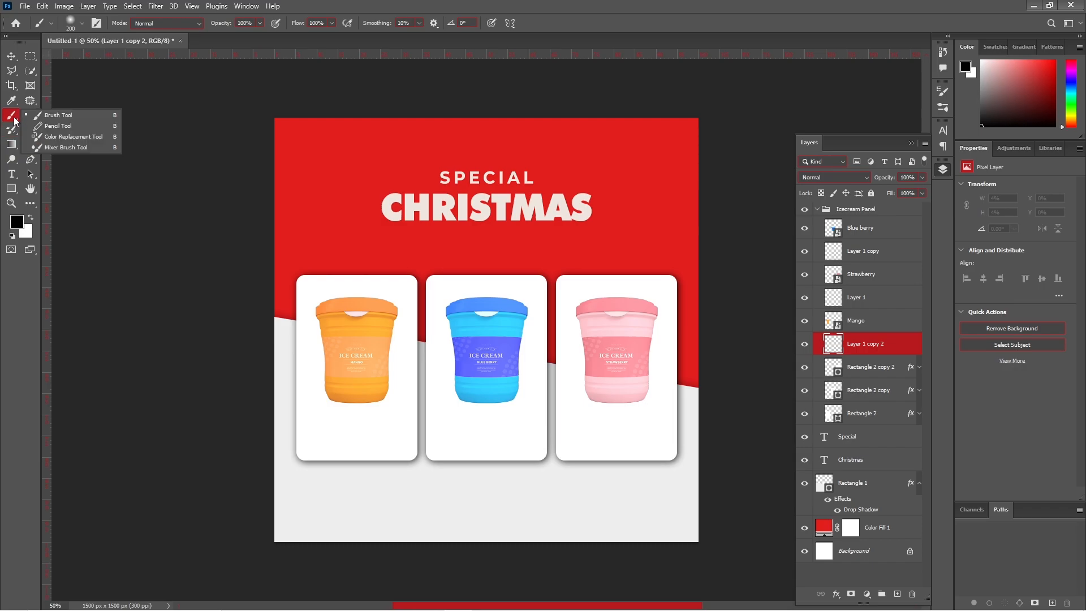
pyautogui.click(41, 116)
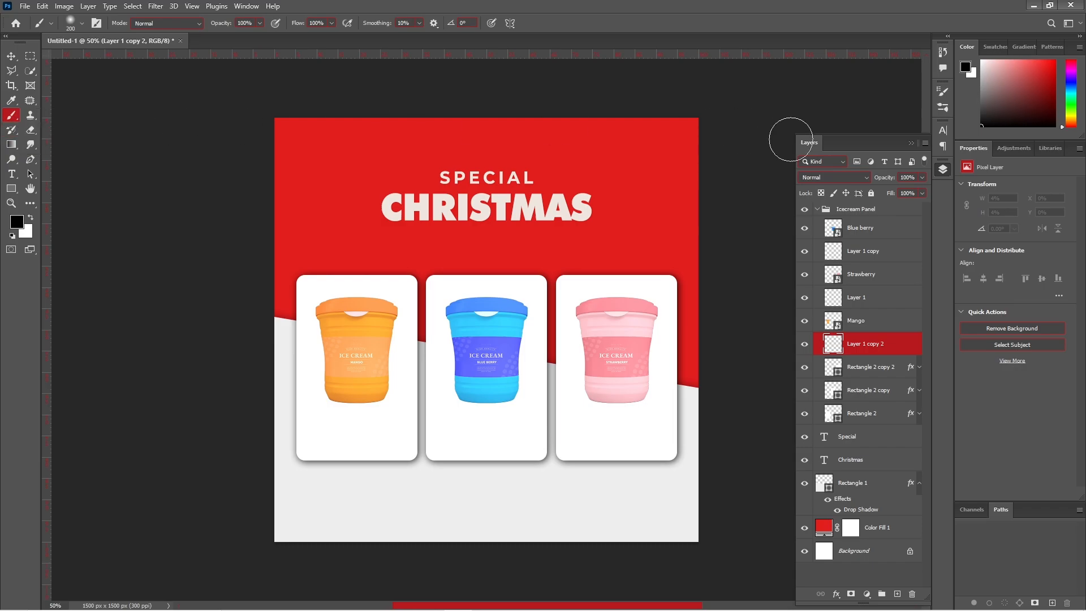
pyautogui.click(943, 92)
pyautogui.click(943, 106)
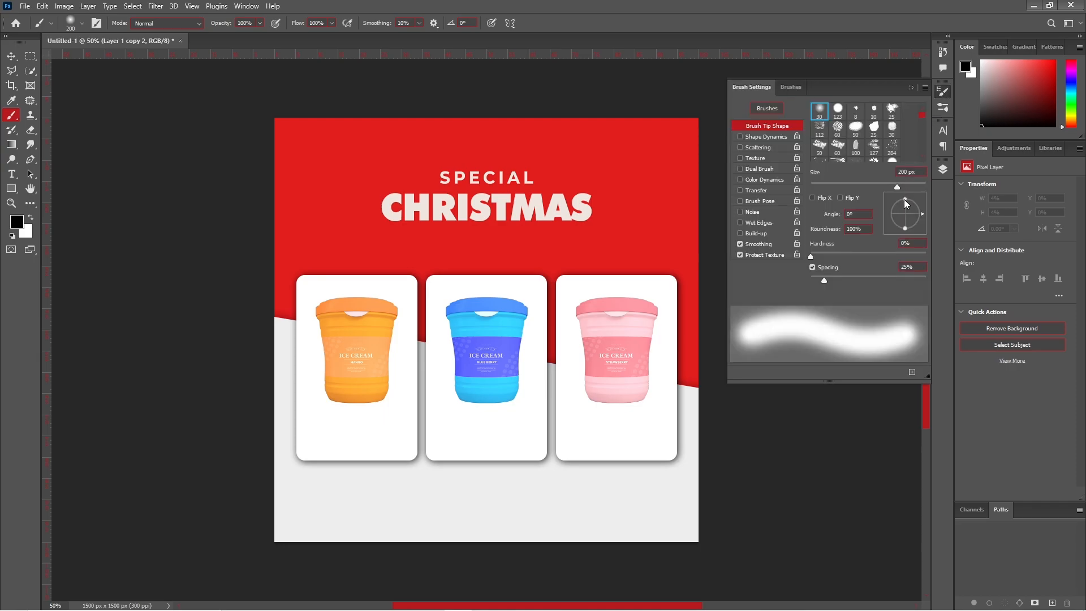
pyautogui.moveTo(904, 202); pyautogui.dragTo(907, 213)
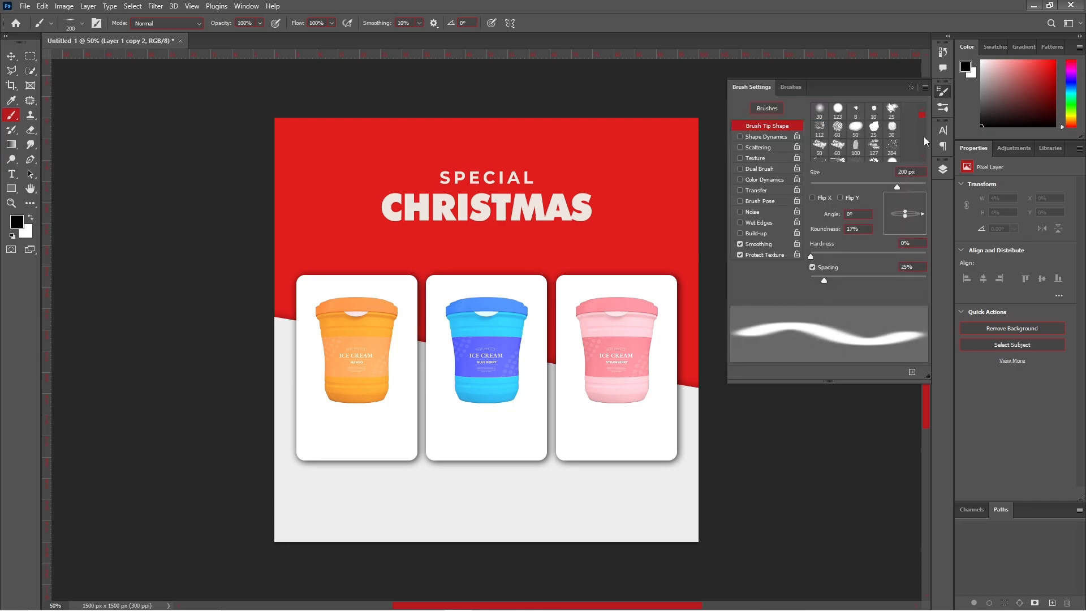
pyautogui.click(911, 88)
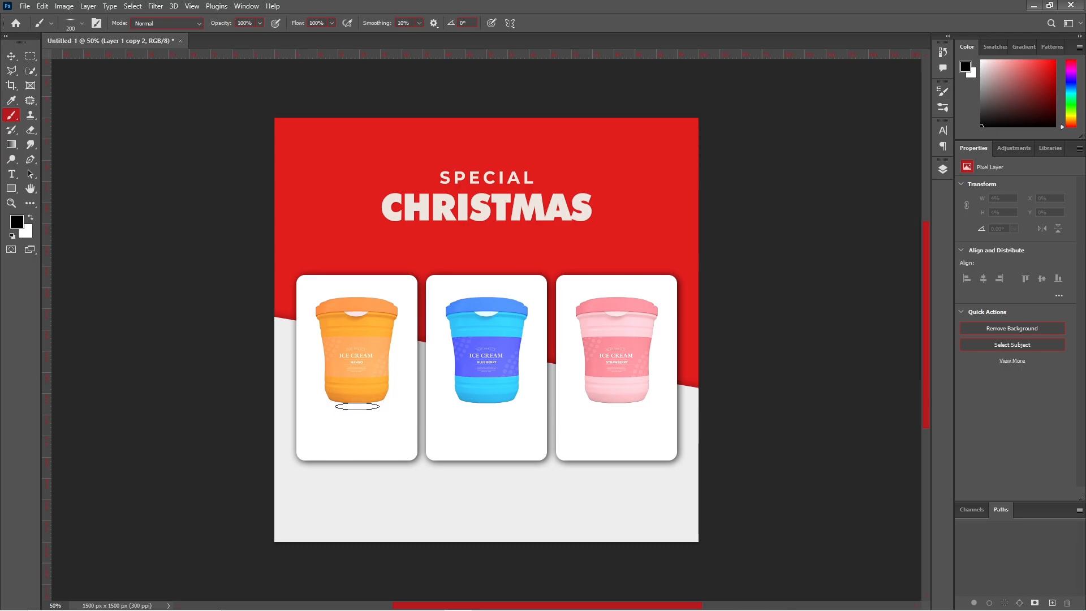
# - Paint 300 px shadows under the mango, blue berry and strawberry tubs
pyautogui.press(']')
pyautogui.press(']')
pyautogui.click(356, 400)
pyautogui.click(486, 399)
pyautogui.click(616, 399)
pyautogui.click(941, 94)
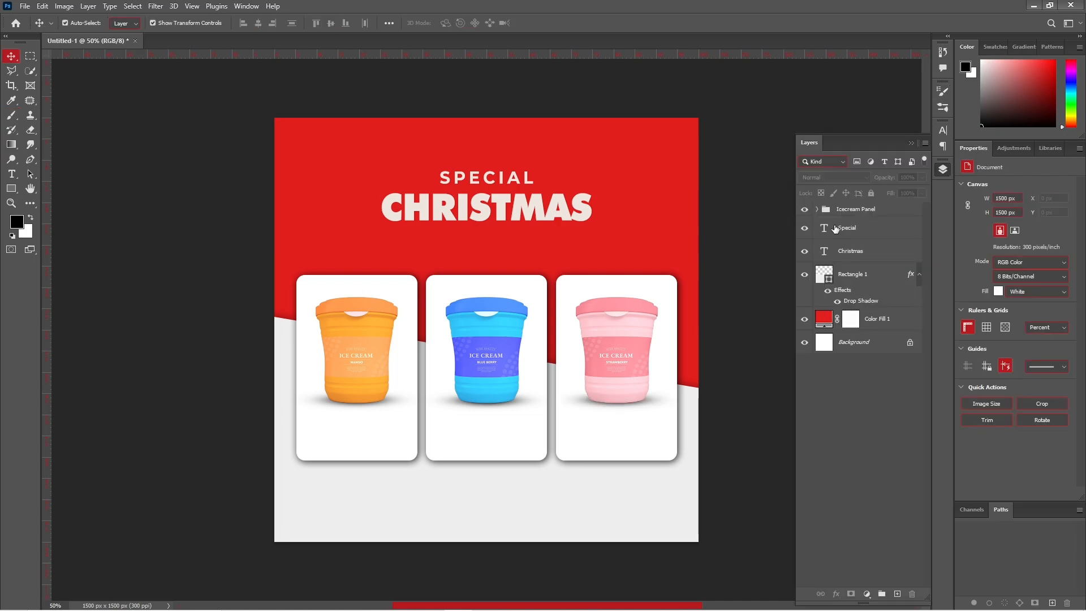
# - Add a centred MANGO label under the first cup: 10 pt, SemiBold, dark, 0 tracking
pyautogui.click(816, 210)
pyautogui.press('t')
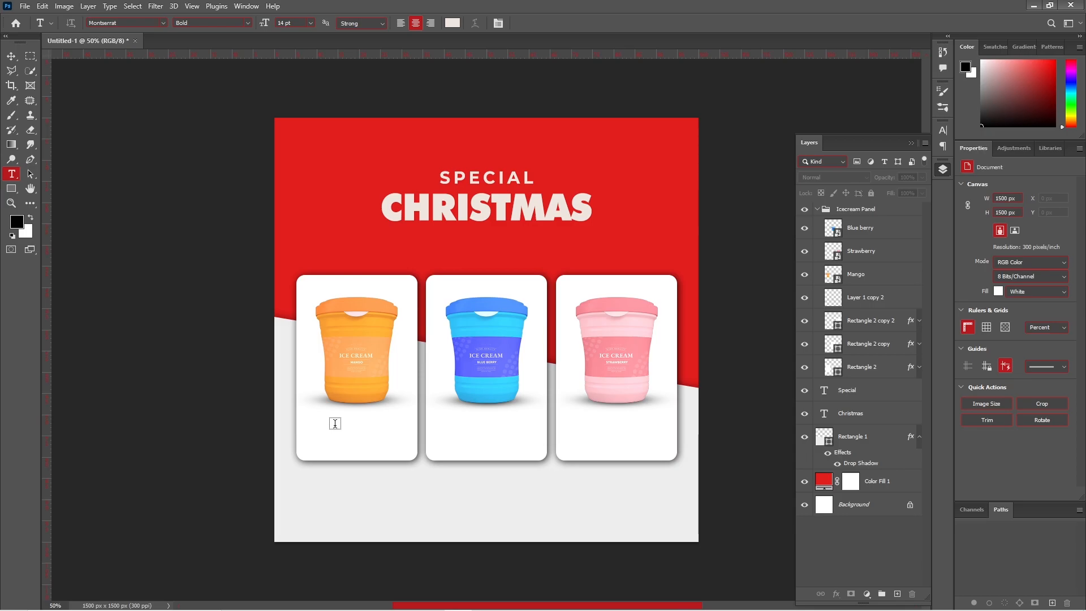
pyautogui.click(334, 423)
pyautogui.write('MANGO')
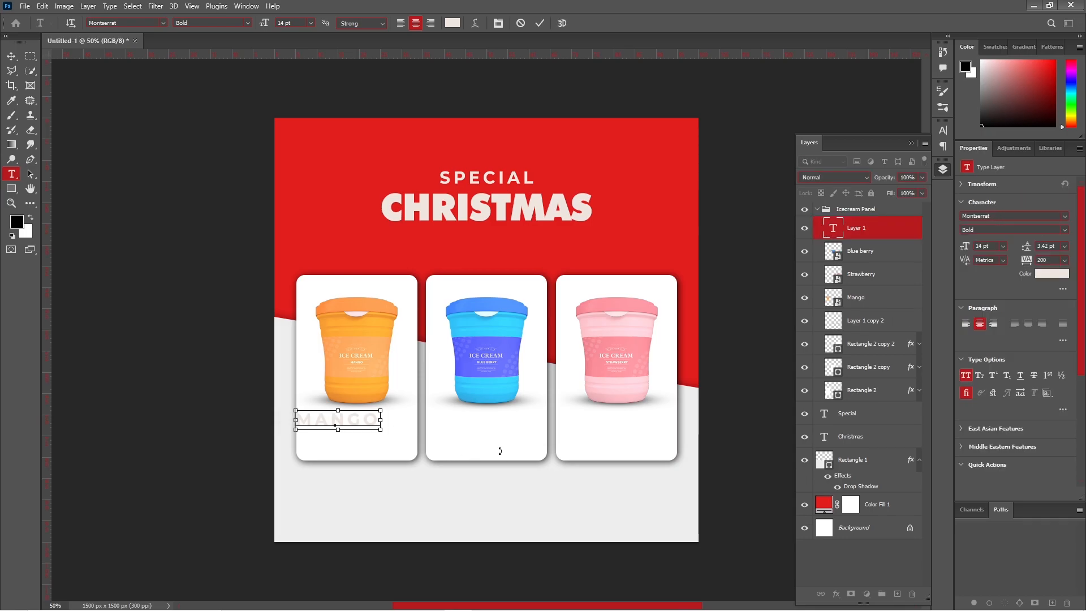
pyautogui.hotkey('ctrl', 'a')
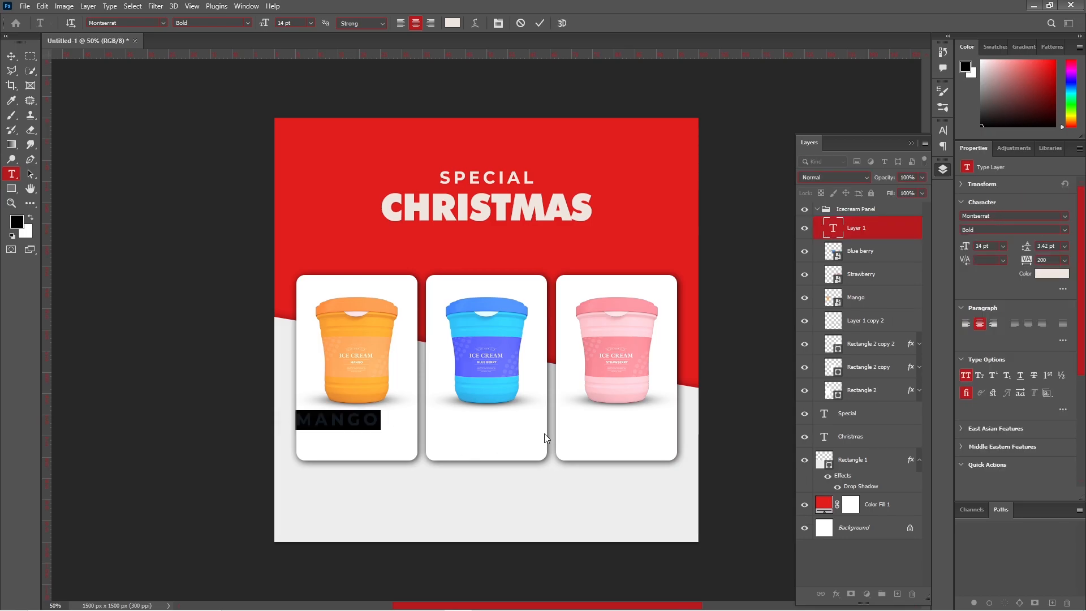
pyautogui.click(1001, 248)
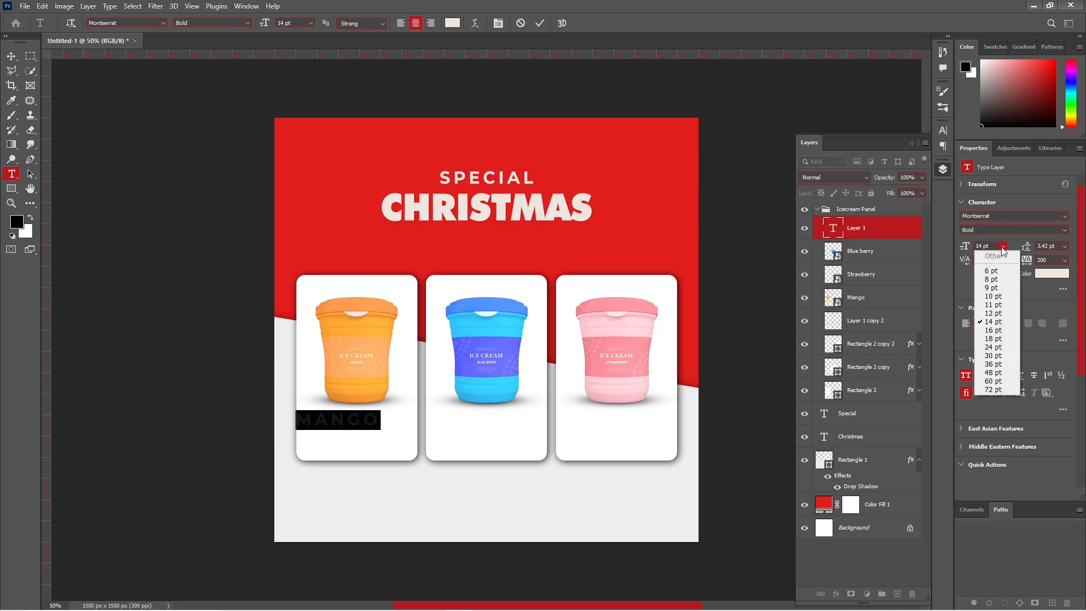
pyautogui.click(1005, 297)
pyautogui.click(1064, 260)
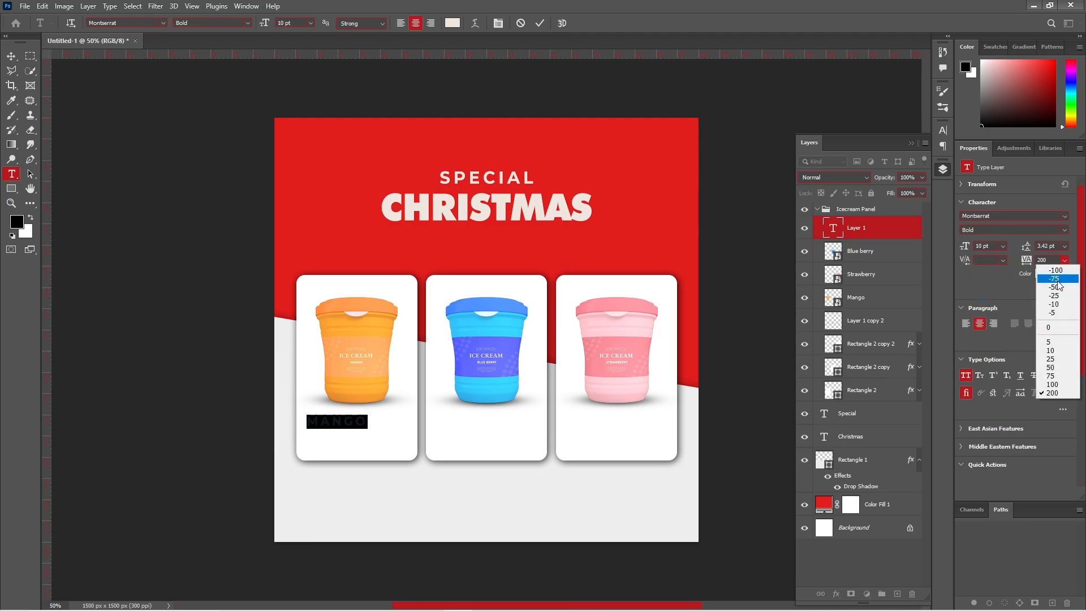
pyautogui.click(1053, 328)
pyautogui.click(1064, 230)
pyautogui.click(1002, 246)
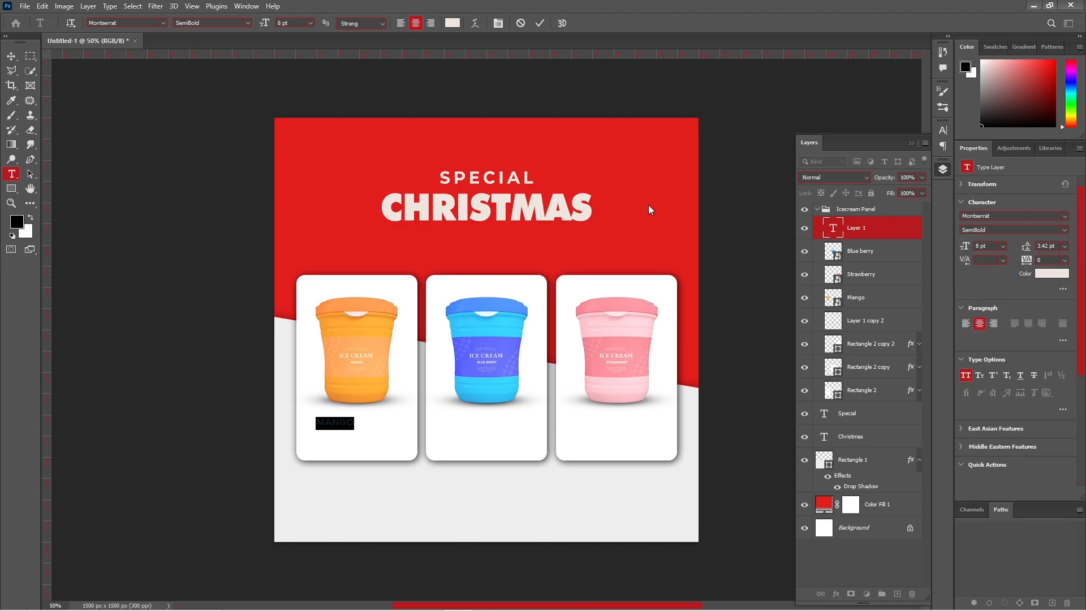
pyautogui.click(1051, 274)
# - Copy the label to the other cards as BLUE BERRY and STRAWBERRY, shrinking all names to 6 pt
pyautogui.click(916, 392)
pyautogui.moveTo(366, 425); pyautogui.dragTo(625, 429)
pyautogui.doubleClick(494, 421)
pyautogui.write('BLUE BERRY')
pyautogui.doubleClick(623, 422)
pyautogui.write('STRAWBERRY')
pyautogui.click(11, 56)
pyautogui.keyDown('shift'); pyautogui.click(857, 273); pyautogui.keyUp('shift')
pyautogui.click(1003, 246)
pyautogui.click(1003, 258)
# - Add a Regular-weight 'Sweet and sour' tagline under MANGO and copy it to the middle card
pyautogui.click(11, 174)
pyautogui.click(318, 440)
pyautogui.write('Sweet and sour')
pyautogui.click(1065, 230)
pyautogui.click(966, 375)
pyautogui.click(11, 56)
pyautogui.moveTo(370, 442); pyautogui.dragTo(638, 438)
# - Reword the taglines to 'Freshed & Delicious', 'Love & Taste' and 'Sweet & Sour', then nudge them up
pyautogui.doubleClick(497, 437)
pyautogui.write('Freshed ad')
pyautogui.press('BackSpace')
pyautogui.press('BackSpace')
pyautogui.write('& Delicious')
pyautogui.click(11, 56)
pyautogui.doubleClick(638, 437)
pyautogui.write('Love & Taste')
pyautogui.click(11, 56)
pyautogui.doubleClick(368, 436)
pyautogui.write('Sweet & Sour')
pyautogui.click(11, 56)
pyautogui.keyDown('shift'); pyautogui.click(863, 228); pyautogui.keyUp('shift')
pyautogui.scroll(-1, 569, 141)
pyautogui.moveTo(629, 431); pyautogui.dragTo(627, 431)
pyautogui.keyDown('shift'); pyautogui.click(863, 274); pyautogui.keyUp('shift')
pyautogui.press('Up')
pyautogui.press('Up')
pyautogui.press('Up')
pyautogui.press('Up')
pyautogui.press('Up')
pyautogui.press('Up')
pyautogui.press('Up')
# - Add an ExtraBold 120rs price under MANGO and copy it under the other cups
pyautogui.click(11, 175)
pyautogui.click(347, 444)
pyautogui.write('120rs')
pyautogui.click(11, 56)
pyautogui.click(1064, 230)
pyautogui.click(1064, 260)
pyautogui.click(1062, 304)
pyautogui.click(767, 346)
pyautogui.moveTo(356, 439); pyautogui.dragTo(620, 440)
# - Change the copied prices to 100rs and 150rs, set all three to 7 pt, nudge them up
pyautogui.doubleClick(486, 440)
pyautogui.write('100rs150rs')
pyautogui.keyDown('shift'); pyautogui.click(487, 440); pyautogui.keyUp('shift')
pyautogui.keyDown('shift'); pyautogui.click(356, 439); pyautogui.keyUp('shift')
pyautogui.click(487, 439)
pyautogui.keyDown('shift'); pyautogui.click(854, 274); pyautogui.keyUp('shift')
pyautogui.doubleClick(981, 246)
pyautogui.write('7')
pyautogui.hotkey('shift', 'Up')
pyautogui.click(737, 315)
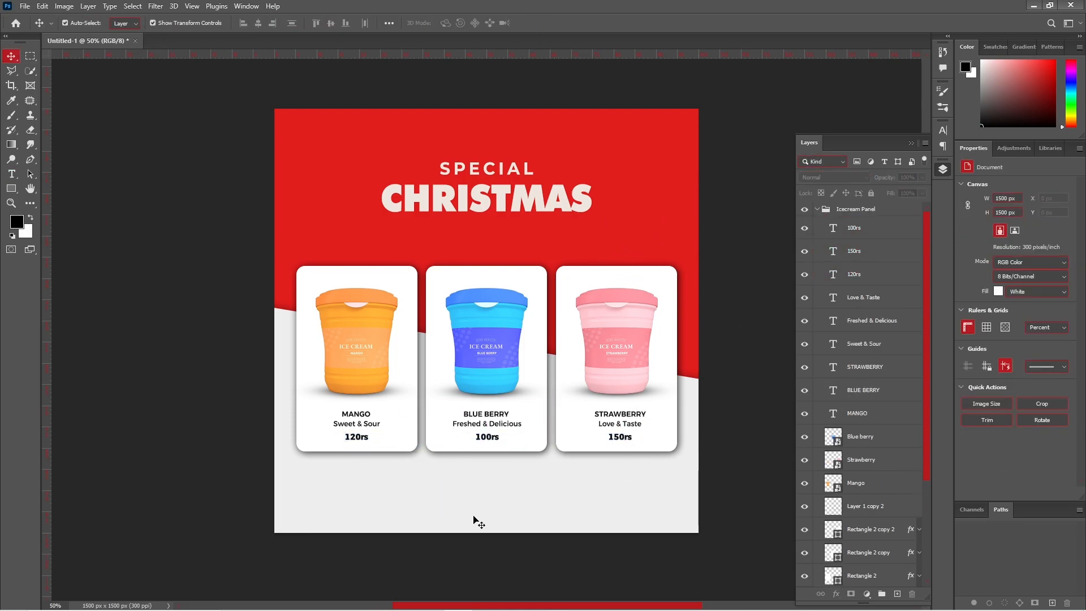
# - Draw a 552 × 94 px bar near the bottom with 47 px rounded pill corners
pyautogui.moveTo(11, 189); pyautogui.dragTo(45, 192)
pyautogui.click(45, 192)
pyautogui.moveTo(446, 495); pyautogui.dragTo(558, 521)
pyautogui.press('v')
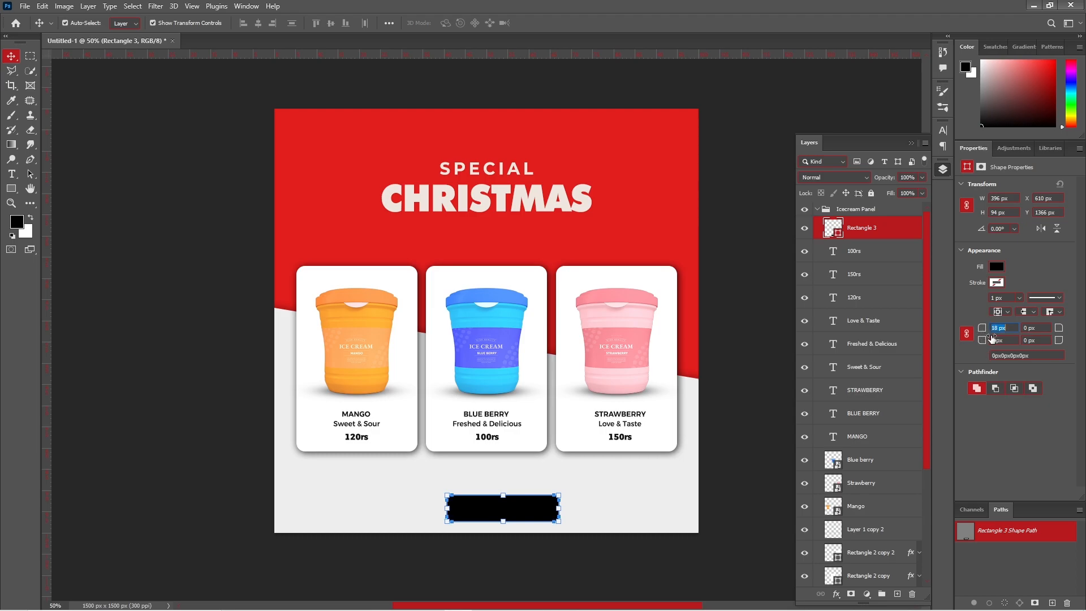
pyautogui.moveTo(993, 337); pyautogui.dragTo(1082, 337)
# - Fill the pill with the poster's red, sampled from the canvas
pyautogui.click(996, 267)
pyautogui.click(1070, 290)
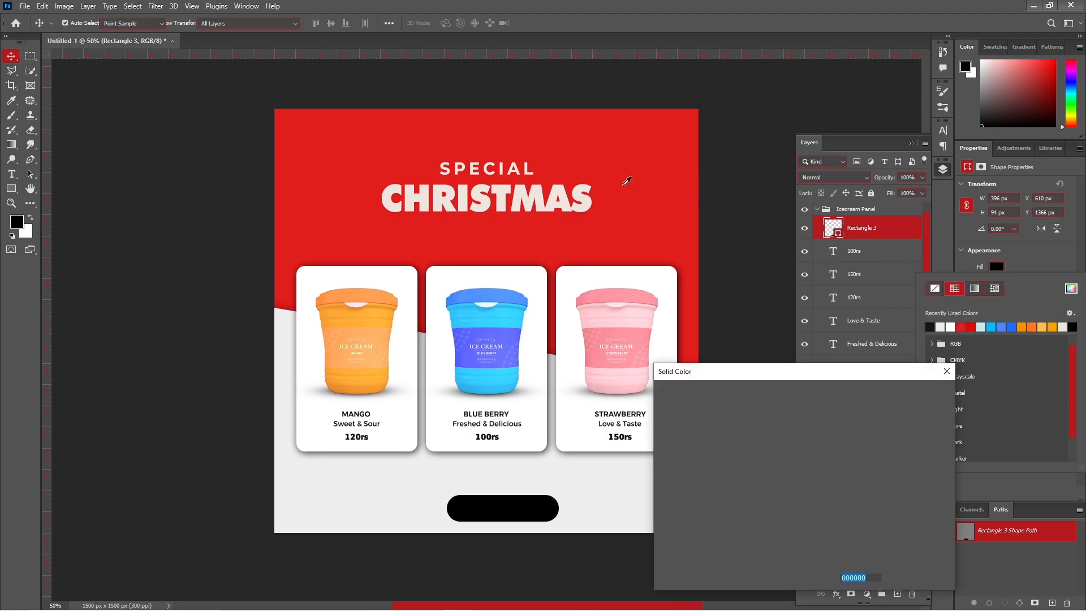
pyautogui.click(606, 139)
pyautogui.click(905, 396)
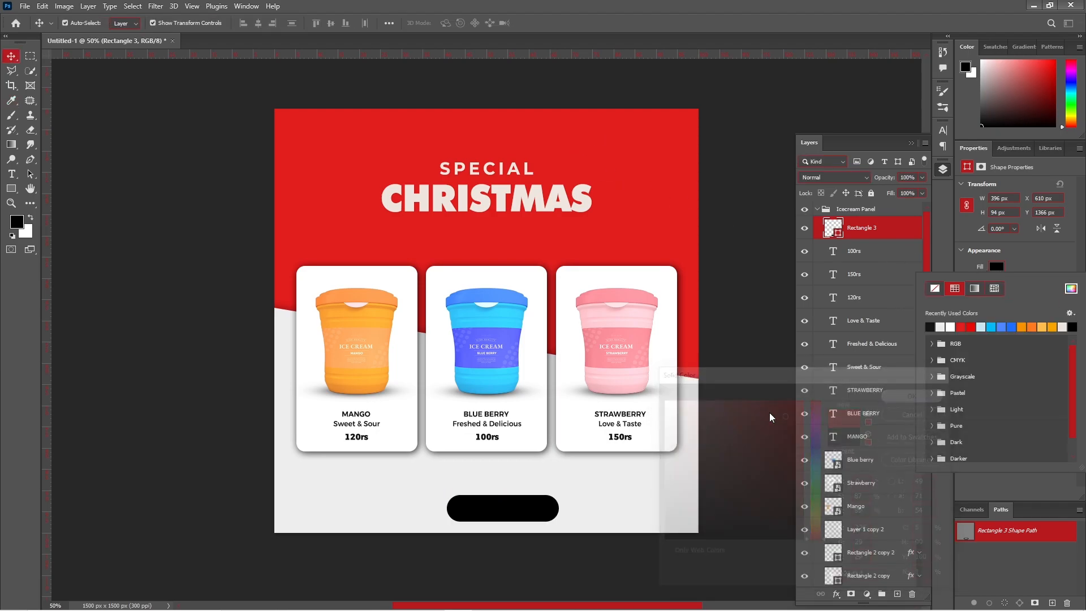
pyautogui.click(730, 363)
# - Centre the button horizontally, nudge it up, and duplicate the SPECIAL heading onto it
pyautogui.click(507, 505)
pyautogui.hotkey('ctrl', 'a')
pyautogui.click(257, 24)
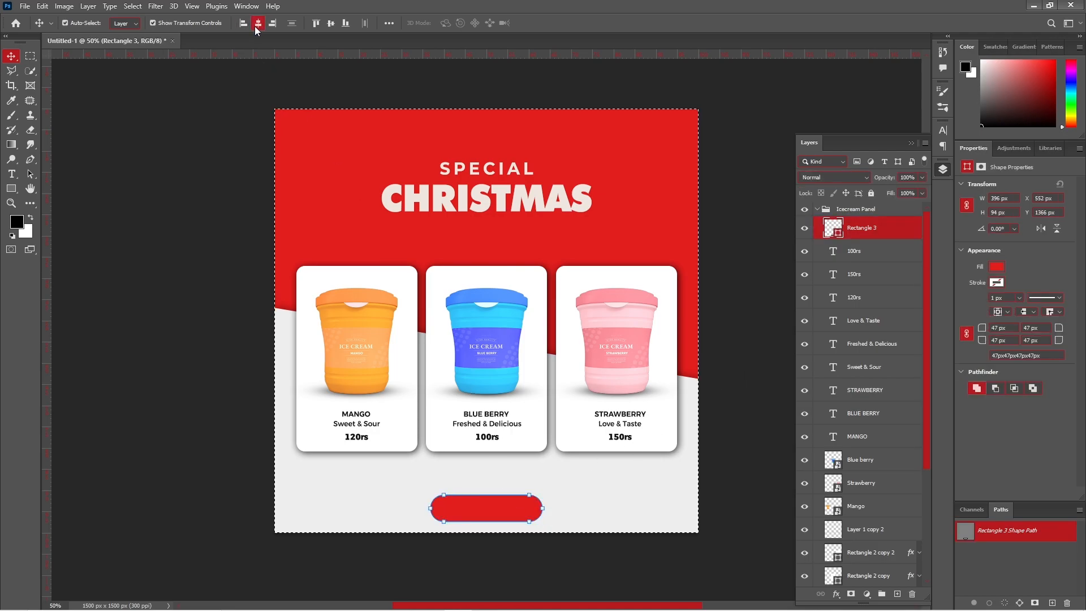
pyautogui.hotkey('ctrl', 'd')
pyautogui.hotkey('shift', 'Up')
pyautogui.hotkey('shift', 'Up')
pyautogui.hotkey('shift', 'Up')
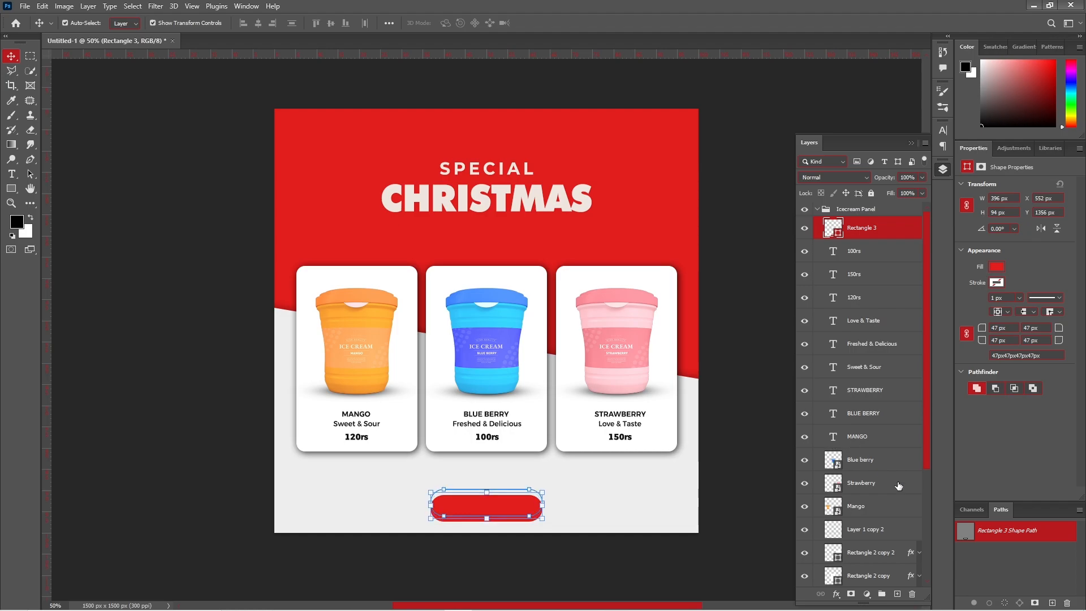
pyautogui.click(748, 435)
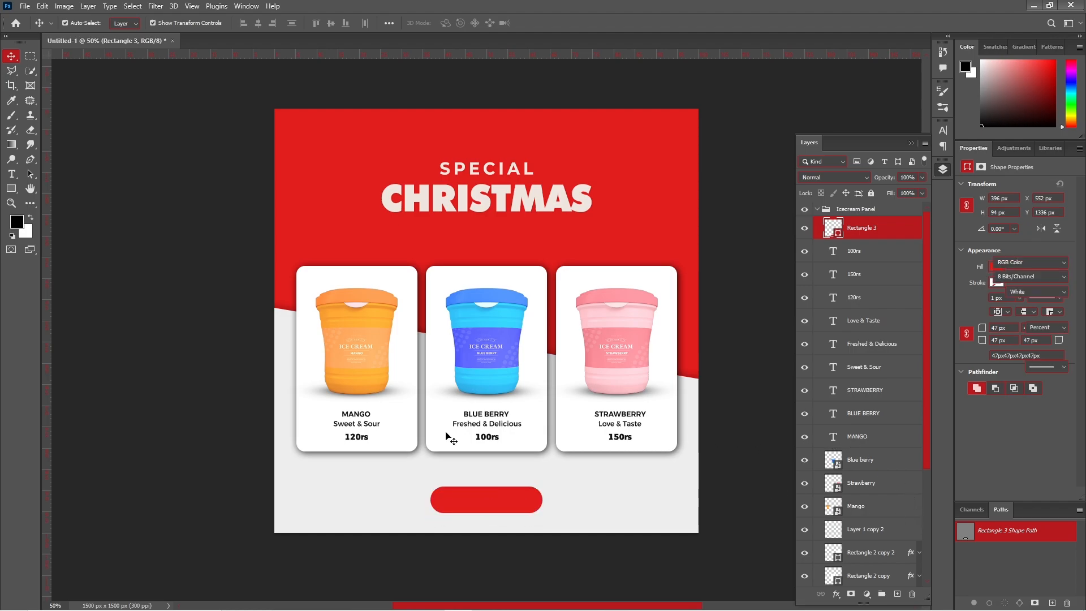
pyautogui.moveTo(490, 174); pyautogui.dragTo(514, 496)
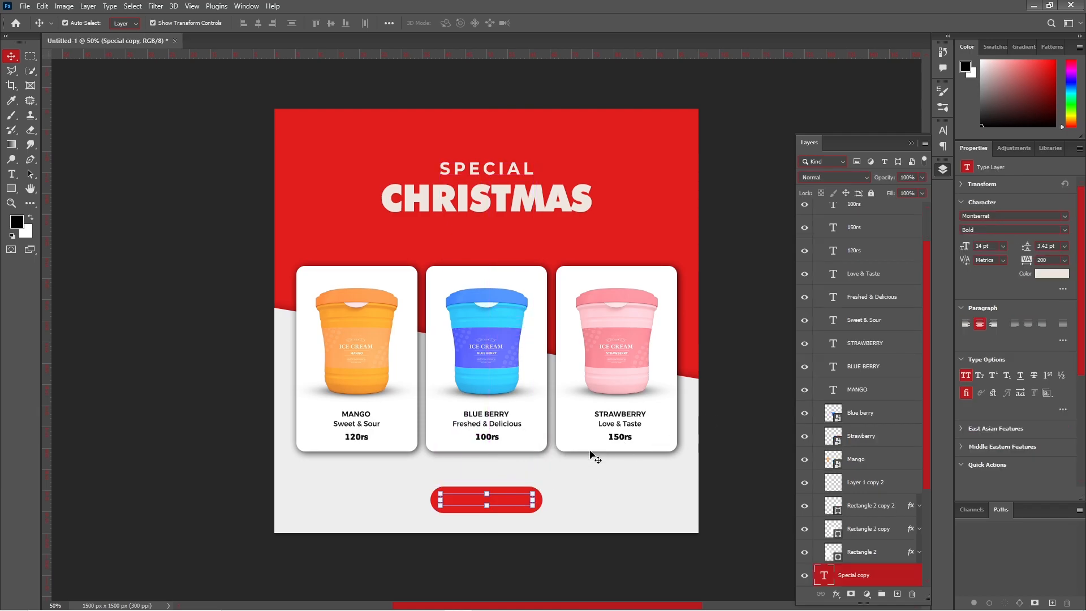
# - Move Special copy into Icecream Panel and retype it as ORDER NOW, 8 pt, 0 tracking
pyautogui.hotkey('ctrl', ']')
pyautogui.hotkey('ctrl', ']')
pyautogui.hotkey('ctrl', ']')
pyautogui.hotkey('ctrl', ']')
pyautogui.hotkey('ctrl', ']')
pyautogui.hotkey('ctrl', ']')
pyautogui.hotkey('ctrl', ']')
pyautogui.hotkey('ctrl', ']')
pyautogui.hotkey('ctrl', ']')
pyautogui.hotkey('ctrl', ']')
pyautogui.hotkey('ctrl', ']')
pyautogui.moveTo(894, 341); pyautogui.dragTo(893, 221)
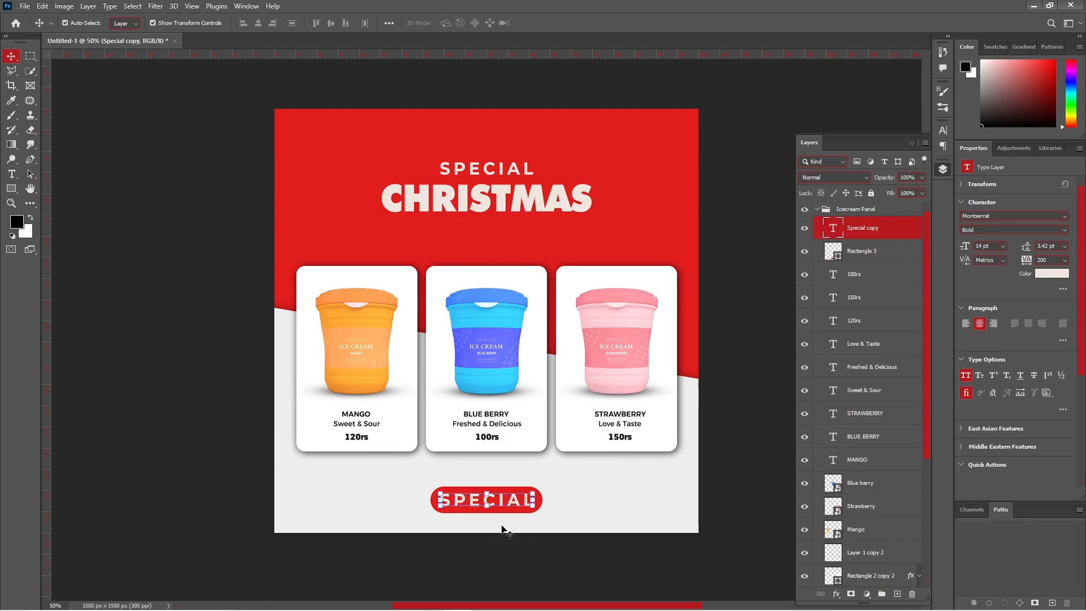
pyautogui.doubleClick(508, 499)
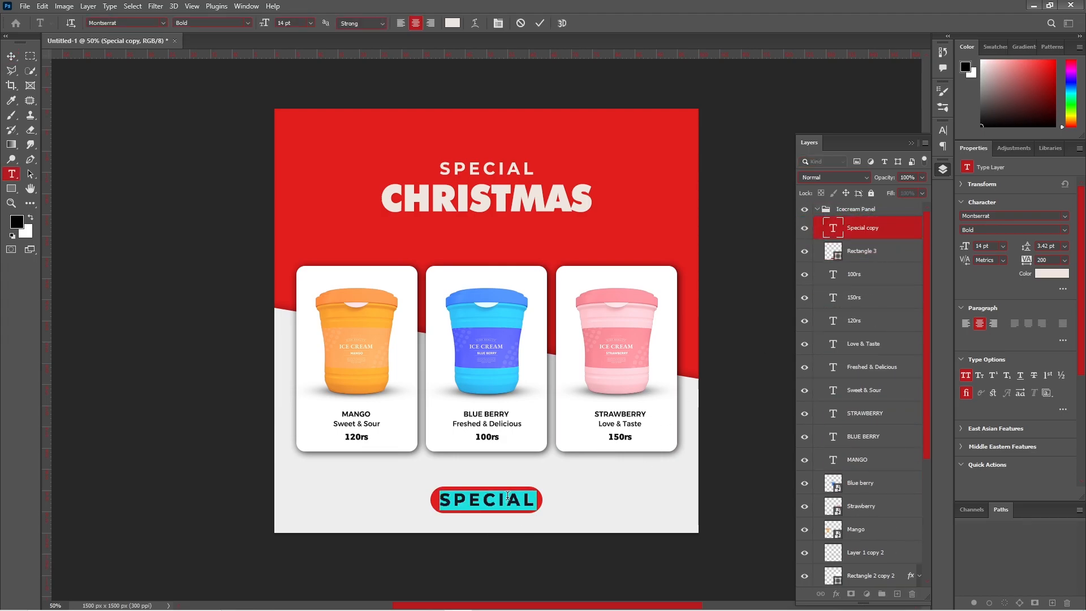
pyautogui.write('ORDER')
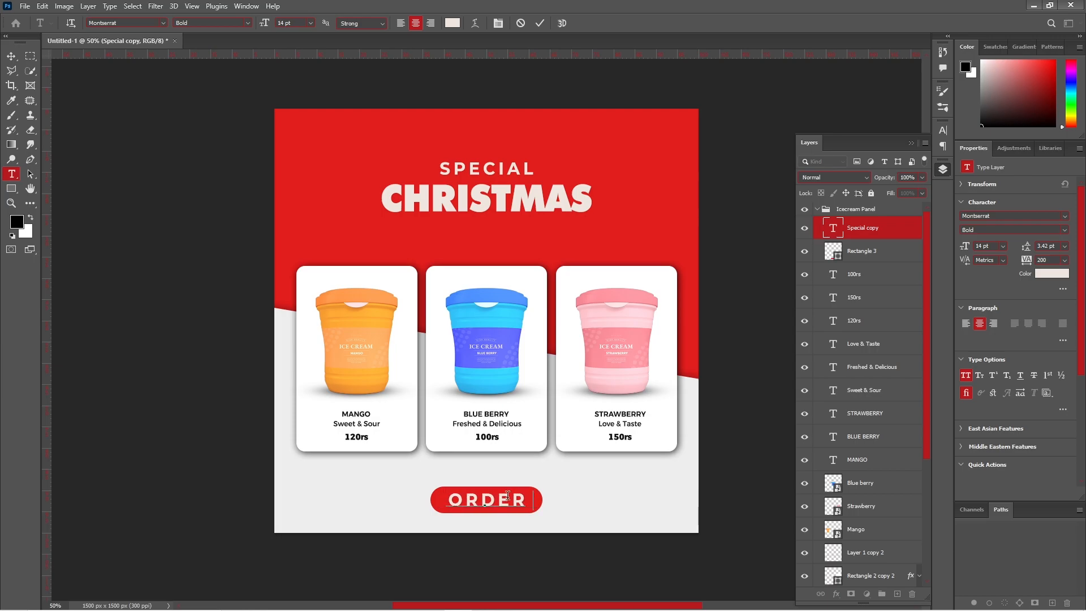
pyautogui.write(' NO')
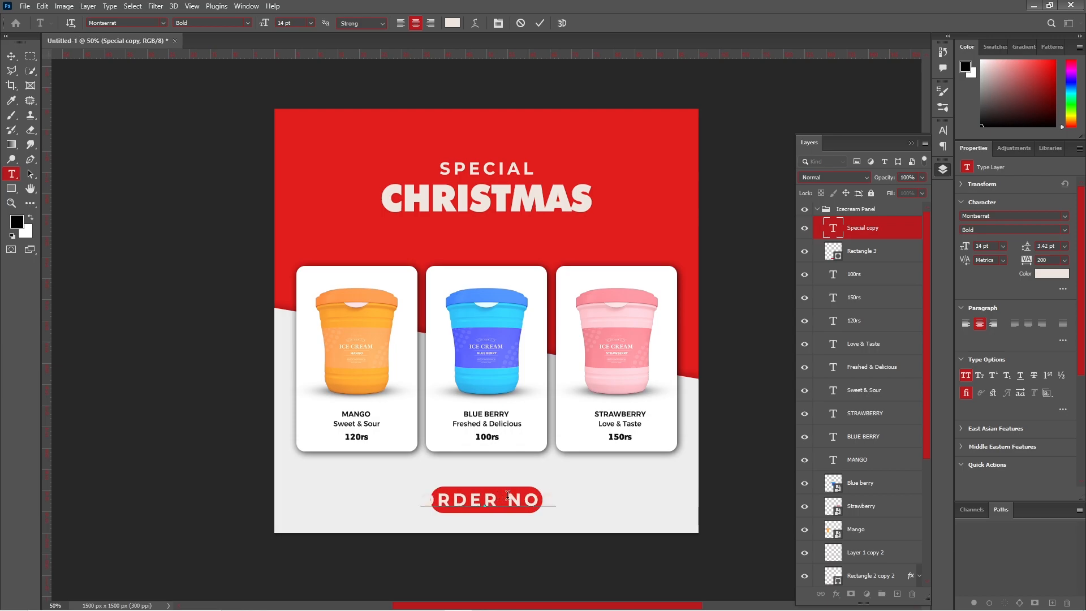
pyautogui.write('W')
pyautogui.hotkey('ctrl', 'a')
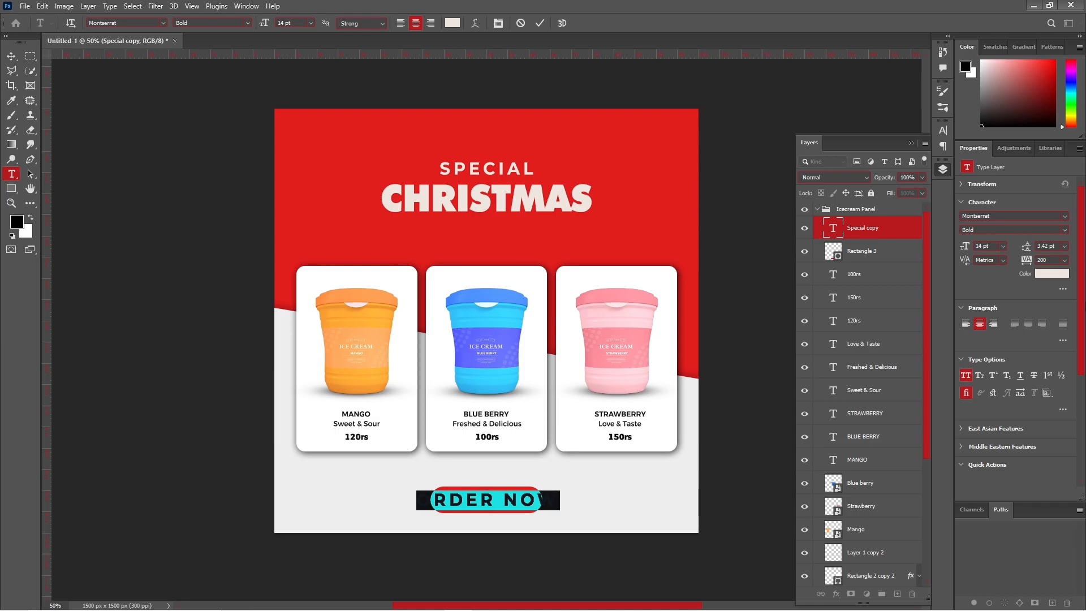
pyautogui.click(1062, 260)
pyautogui.click(1054, 335)
pyautogui.click(1003, 247)
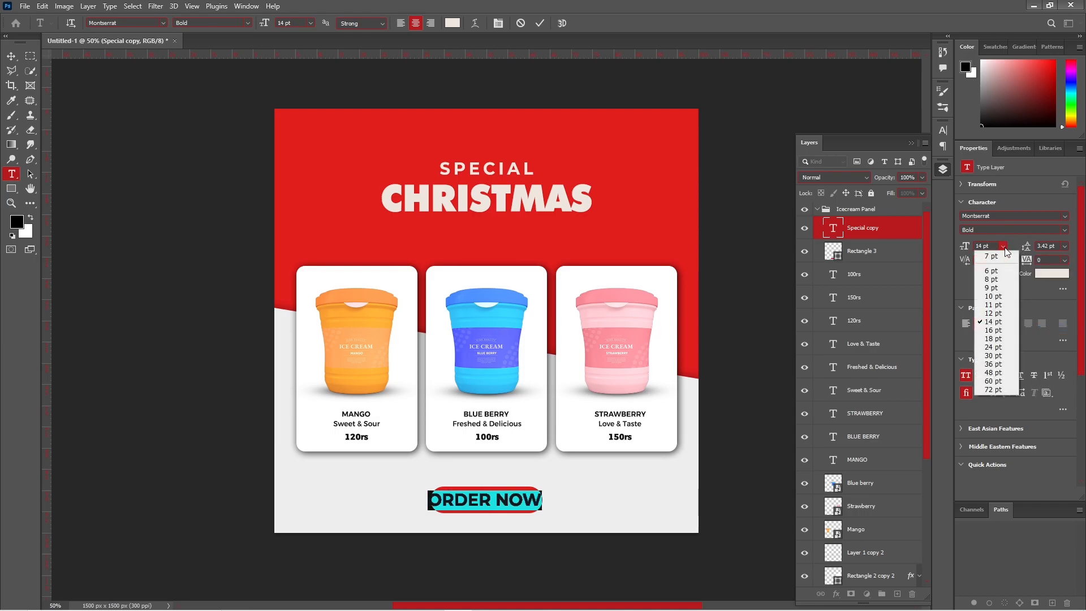
pyautogui.click(1010, 280)
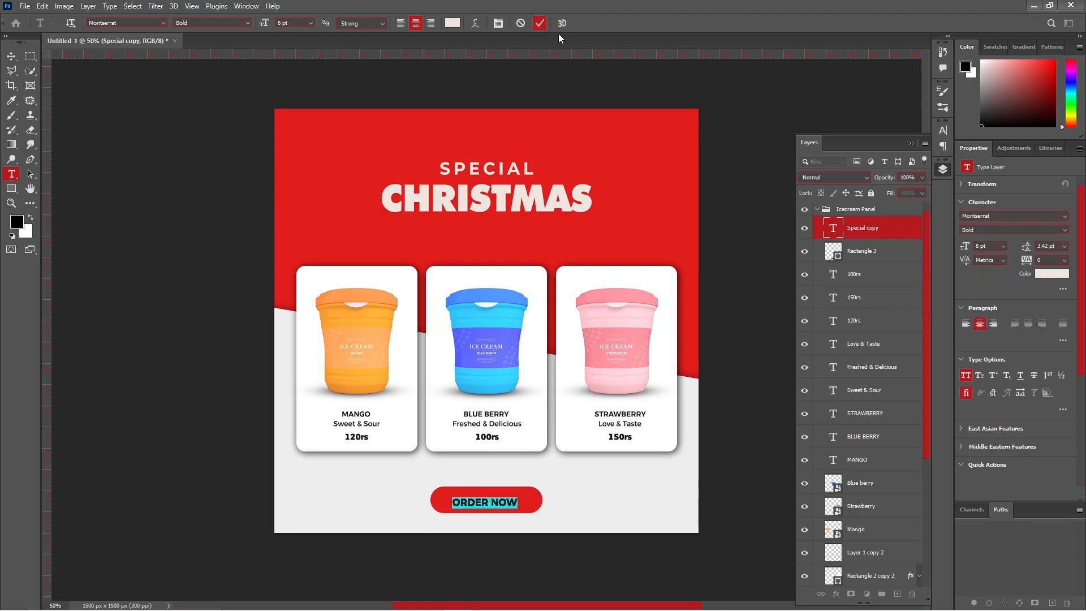
pyautogui.hotkey('ctrl', 'Return')
pyautogui.press('v')
pyautogui.click(753, 367)
# - Narrow the red pill shape to about 89% width around the text
pyautogui.click(497, 503)
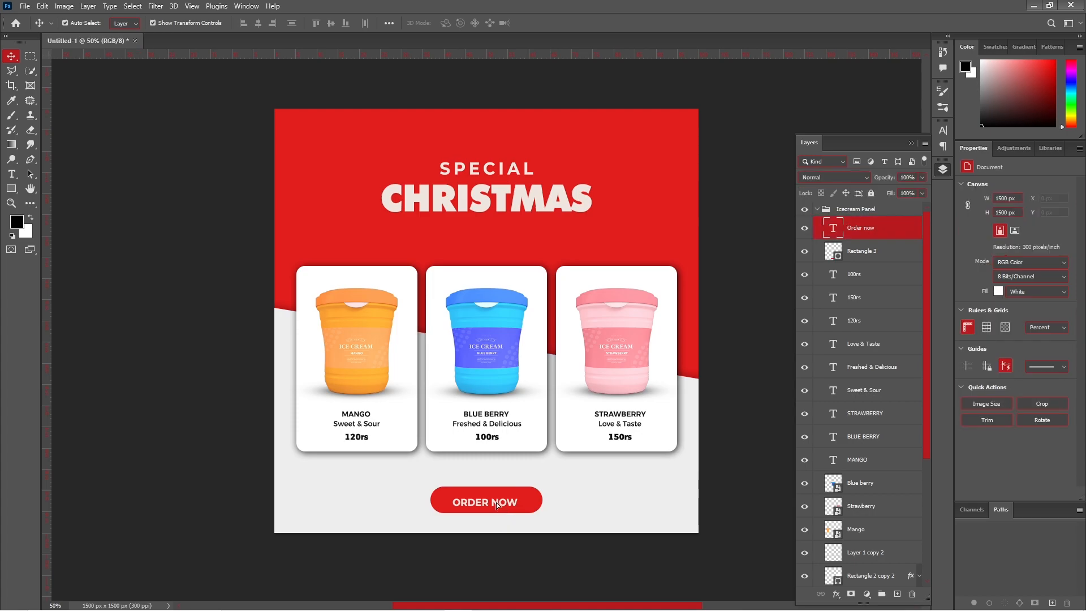
pyautogui.click(731, 479)
pyautogui.click(538, 508)
pyautogui.hotkey('ctrl', 't')
pyautogui.moveTo(541, 499); pyautogui.dragTo(538, 497)
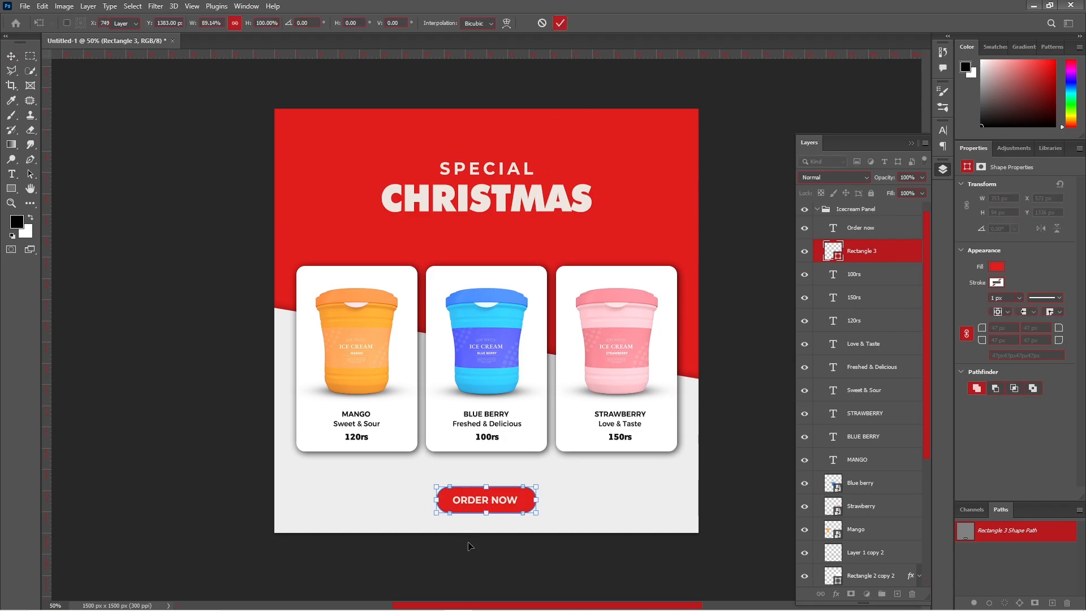
pyautogui.click(560, 22)
# - Centre the ORDER NOW text horizontally on the canvas
pyautogui.click(502, 505)
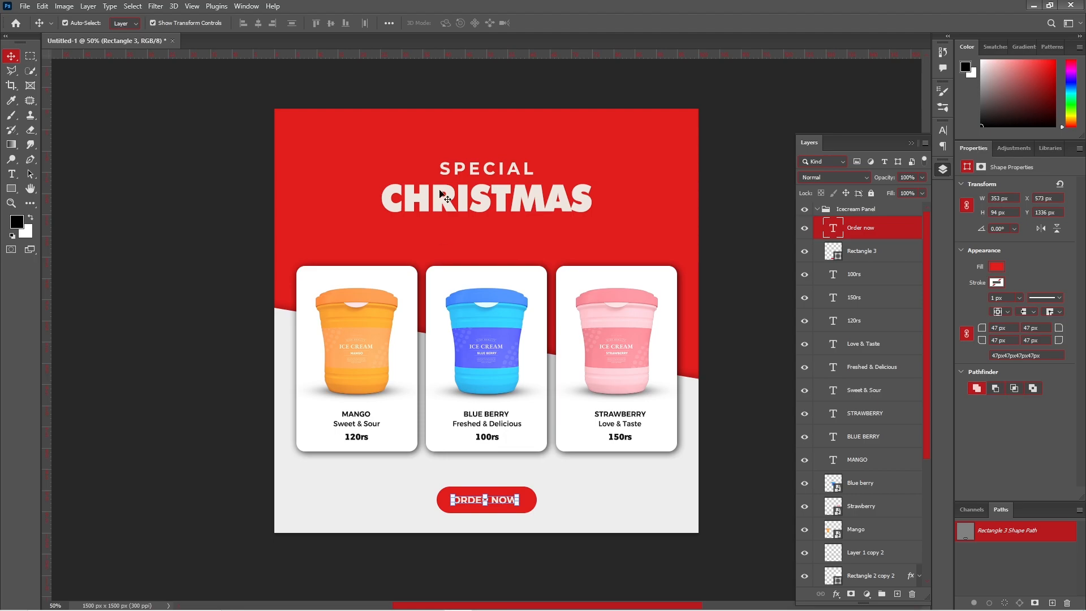
pyautogui.hotkey('ctrl', 'a')
pyautogui.click(262, 25)
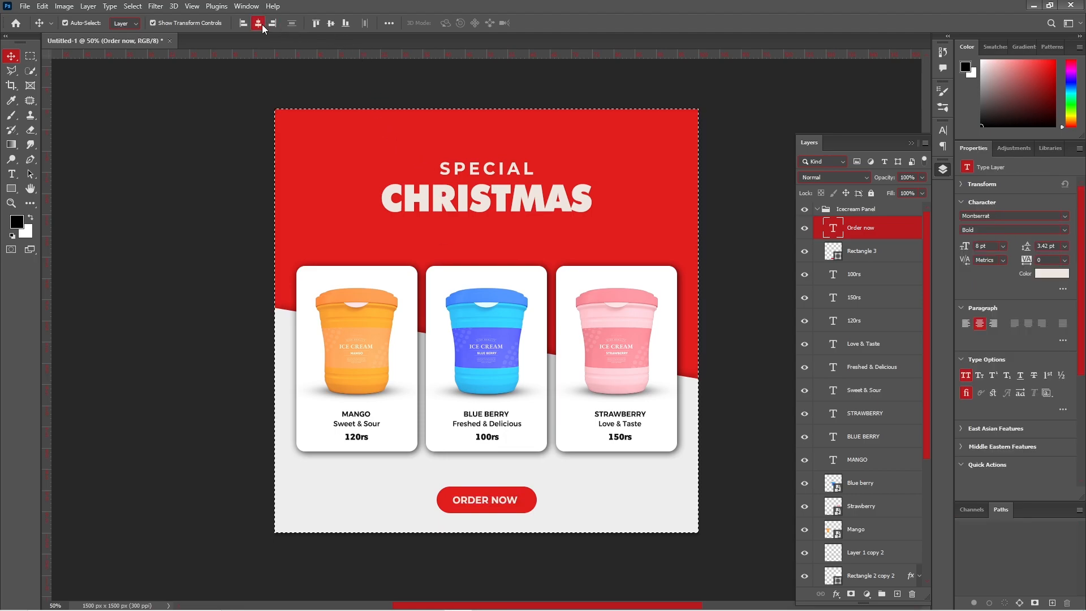
pyautogui.hotkey('ctrl', 'd')
pyautogui.click(679, 500)
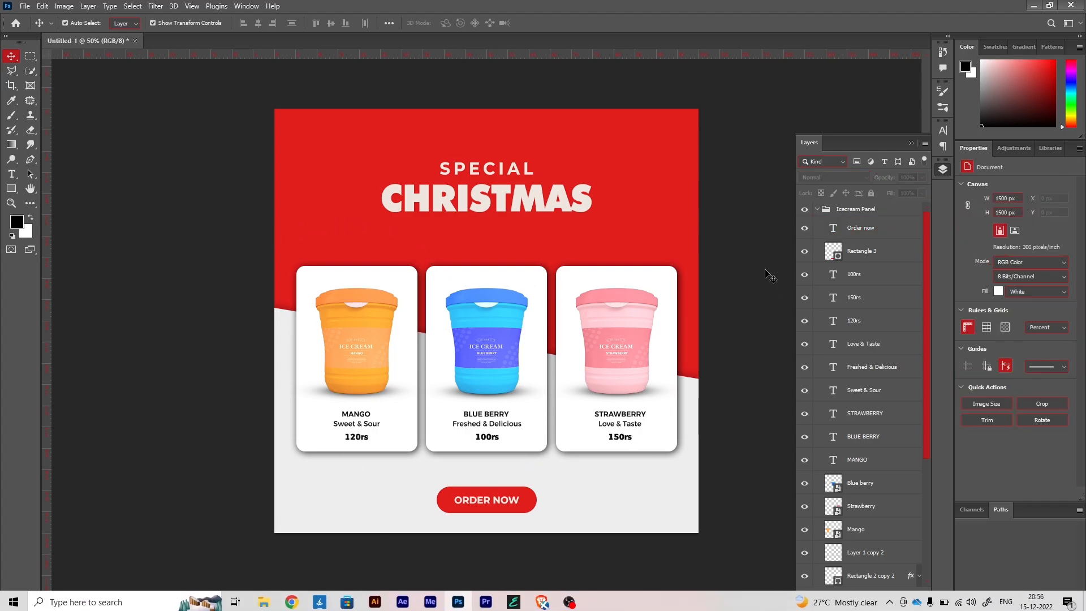
# - Place cold.png at the top right scaled to 36.25%, then open its Layer Style
pyautogui.click(816, 209)
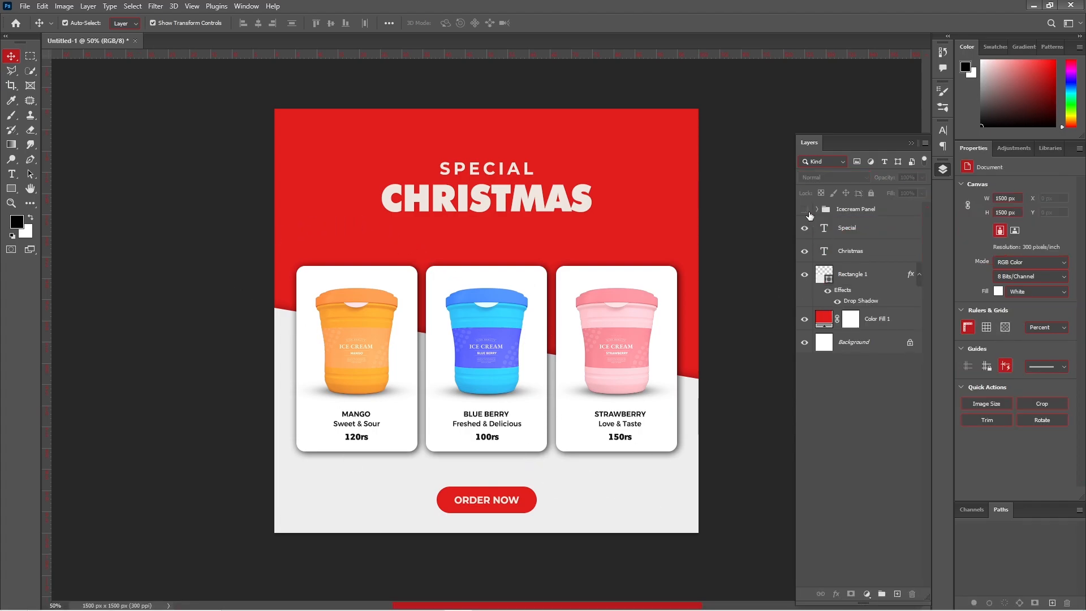
pyautogui.click(808, 212)
pyautogui.click(805, 210)
pyautogui.click(263, 603)
pyautogui.moveTo(267, 136); pyautogui.dragTo(526, 328)
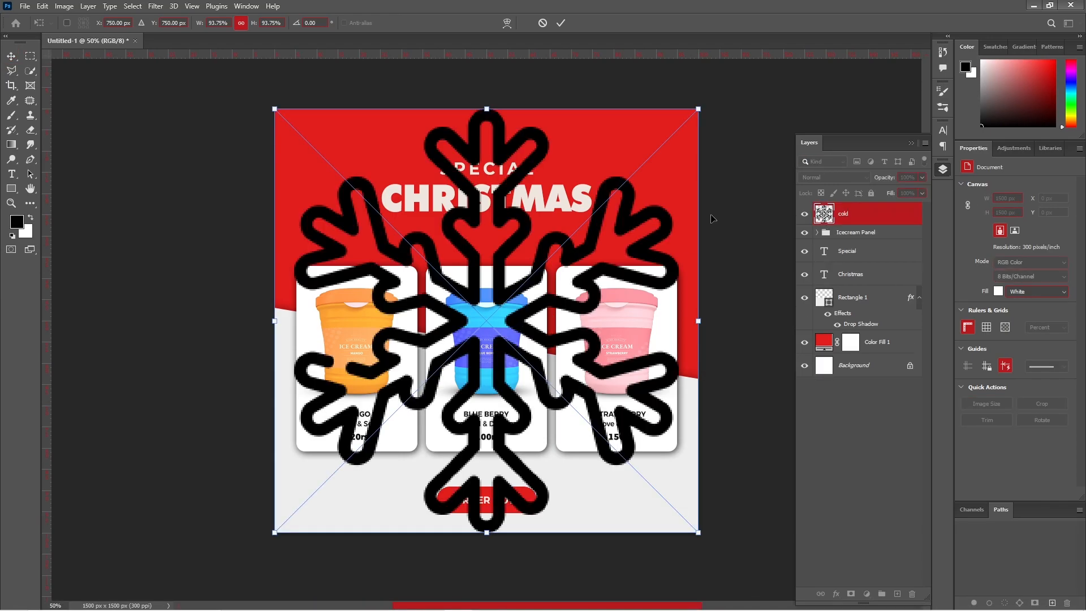
pyautogui.moveTo(698, 108); pyautogui.dragTo(688, 172)
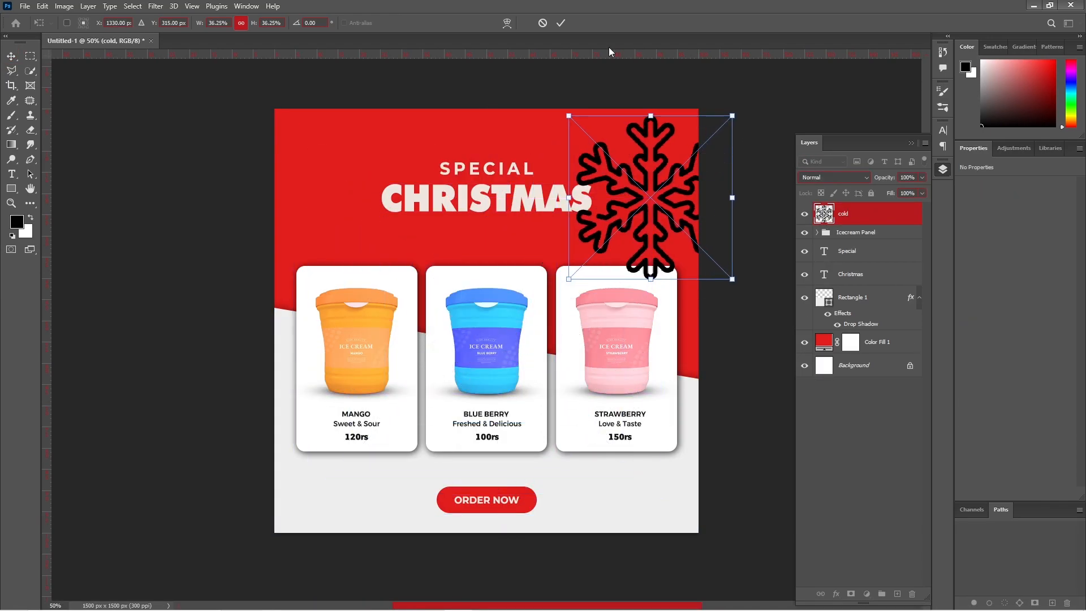
pyautogui.click(561, 22)
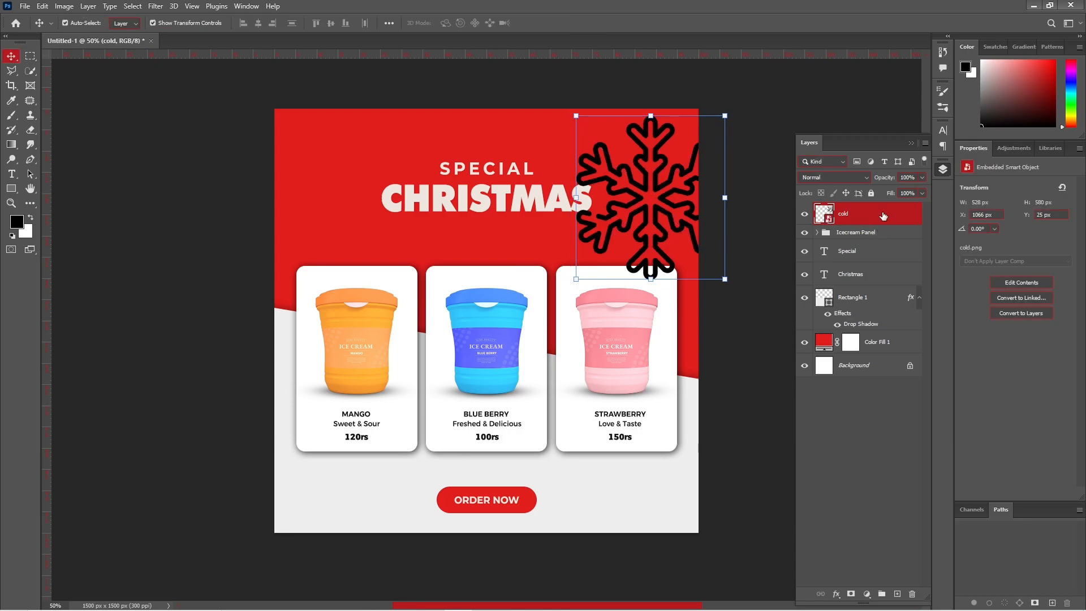
pyautogui.doubleClick(883, 215)
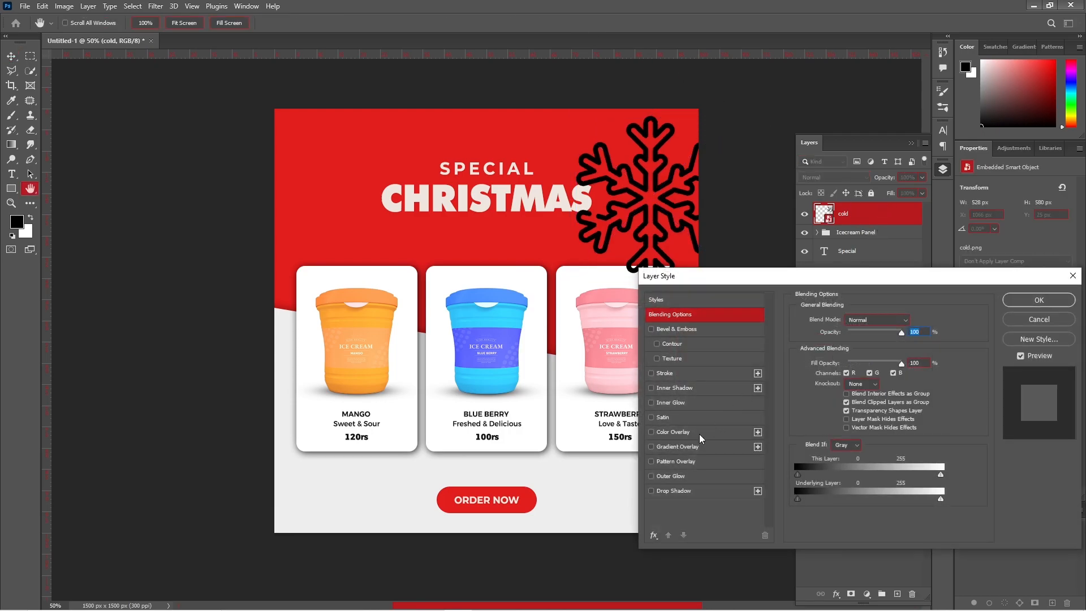
# - Give the snowflake a Color Overlay of light grey ededed sampled from the background
pyautogui.click(670, 432)
pyautogui.click(911, 321)
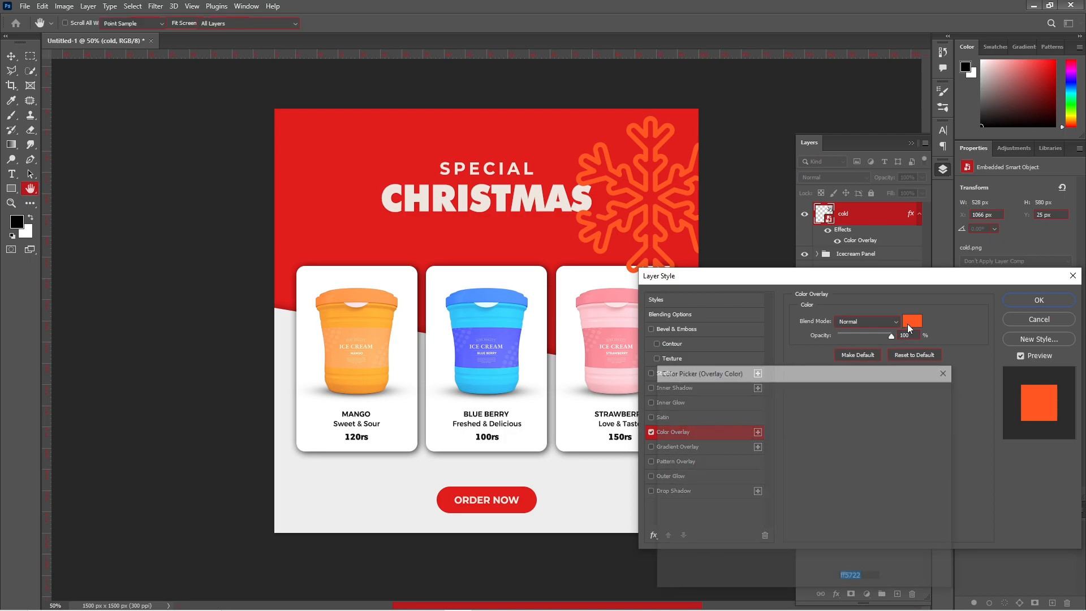
pyautogui.click(573, 467)
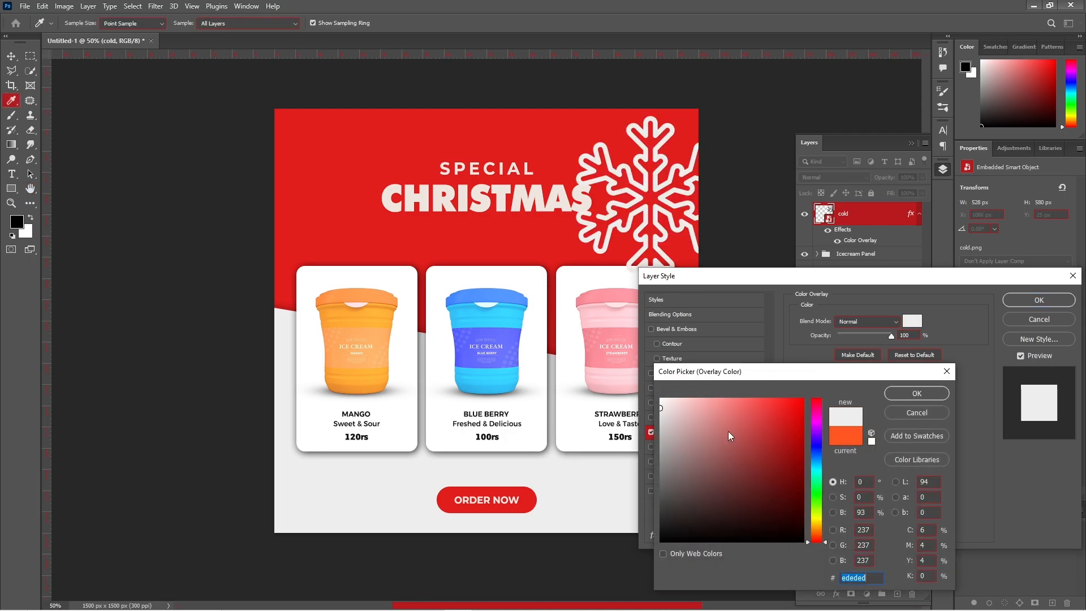
pyautogui.click(916, 396)
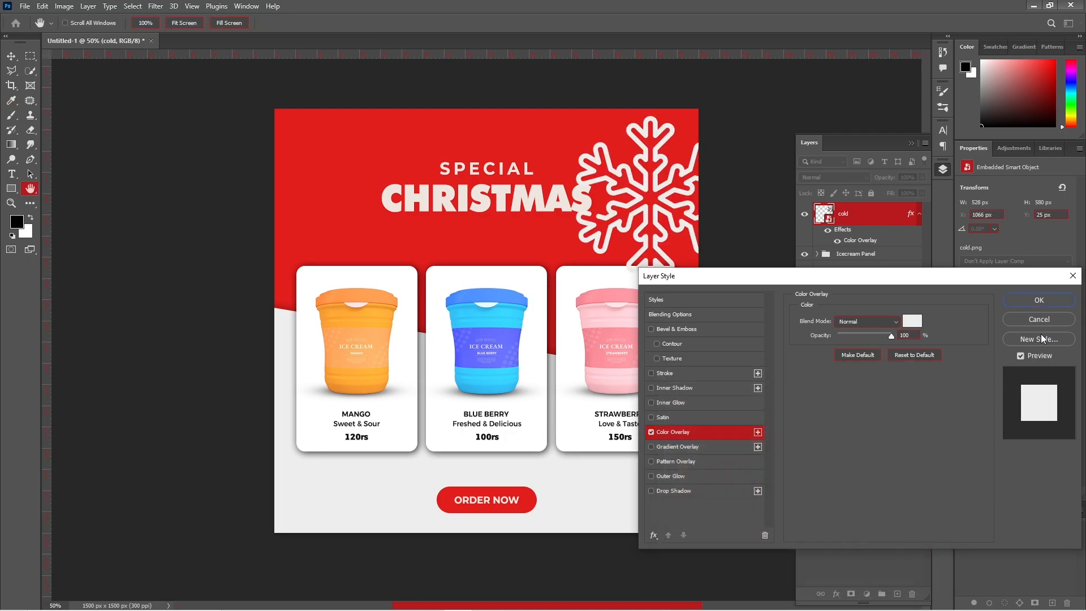
pyautogui.click(1043, 304)
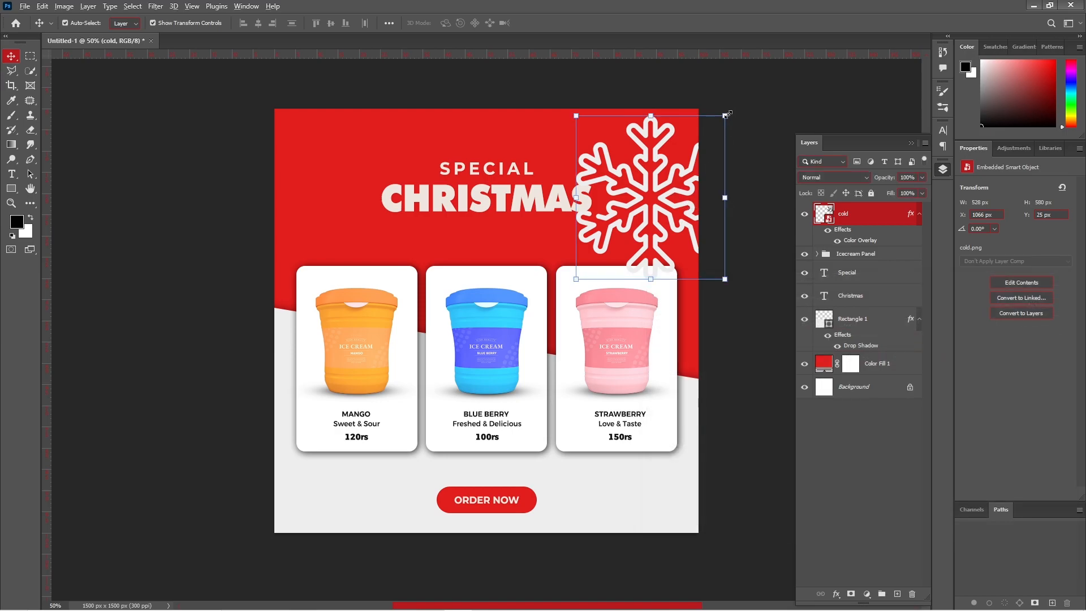
# - Scale the snowflake to about 14%, set it above the strawberry card's corner, and move the cold layer below Rectangle 1
pyautogui.moveTo(720, 122); pyautogui.dragTo(683, 165)
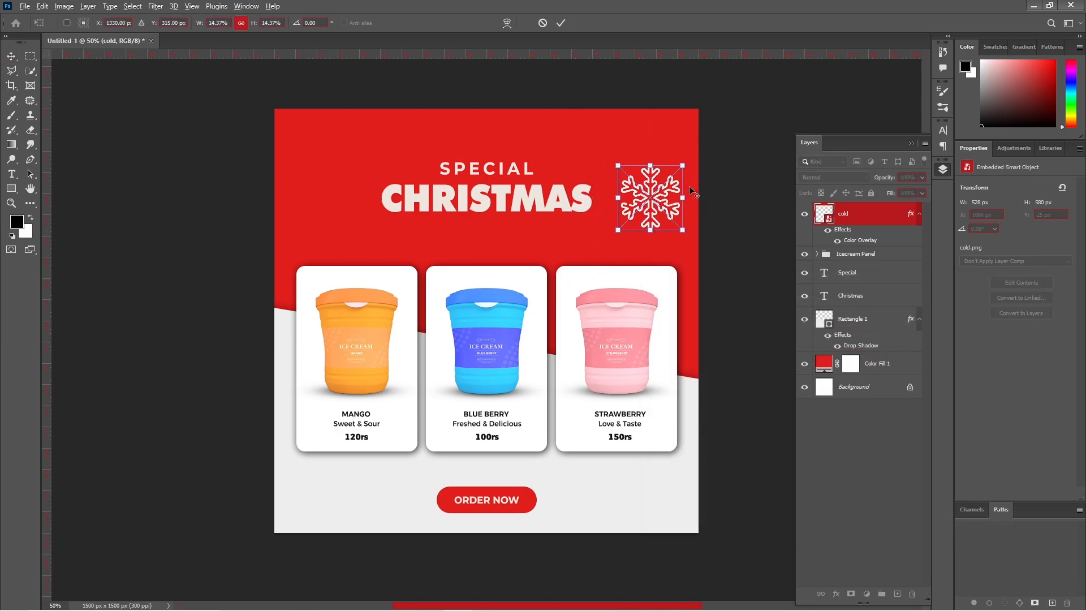
pyautogui.moveTo(650, 196); pyautogui.dragTo(657, 268)
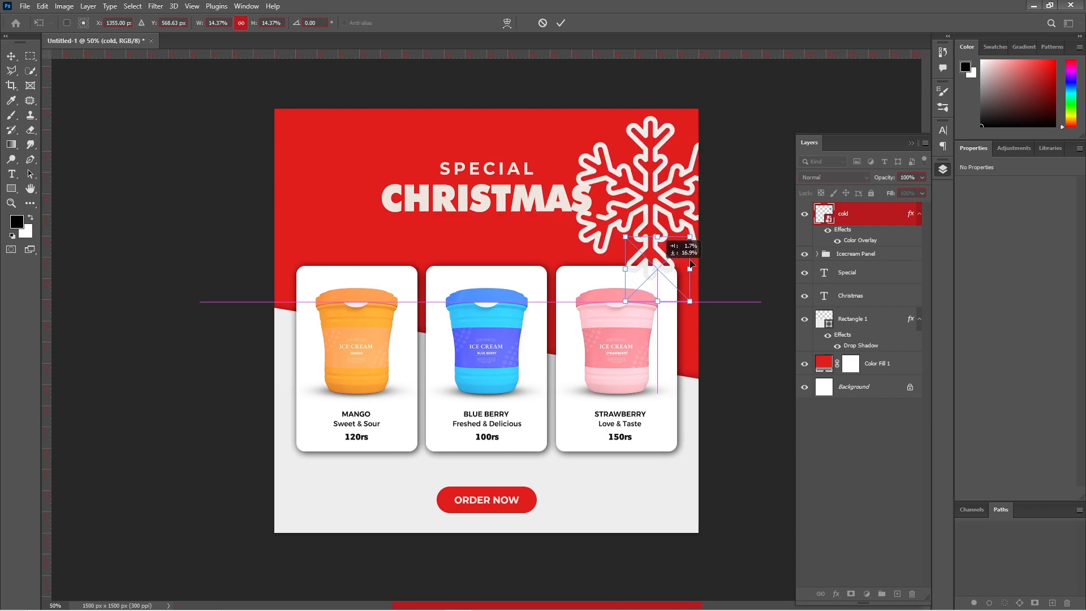
pyautogui.moveTo(879, 218); pyautogui.dragTo(888, 357)
pyautogui.click(746, 234)
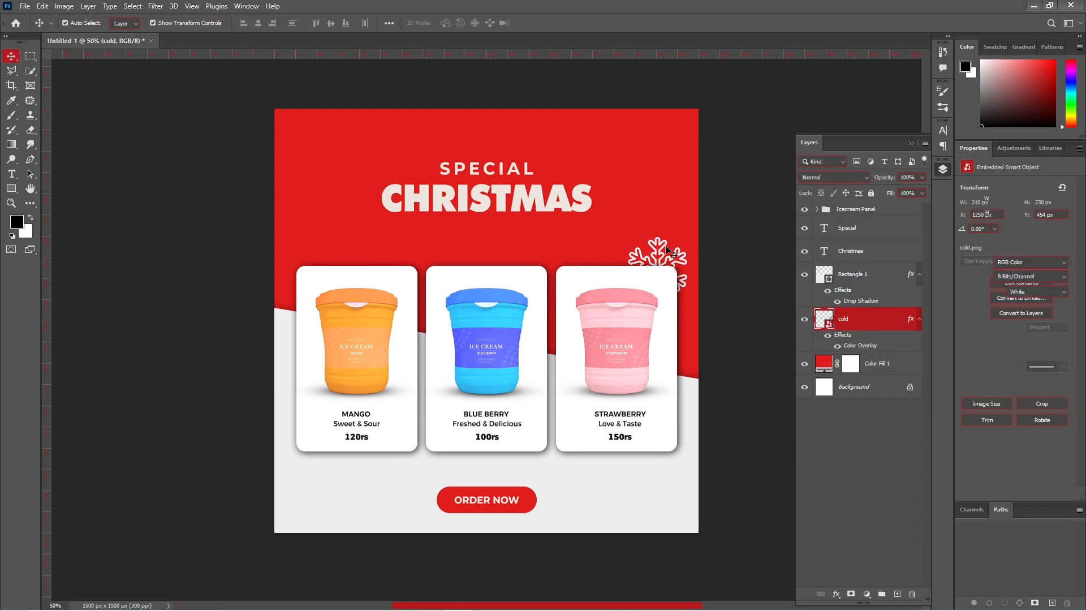
pyautogui.press('alt')
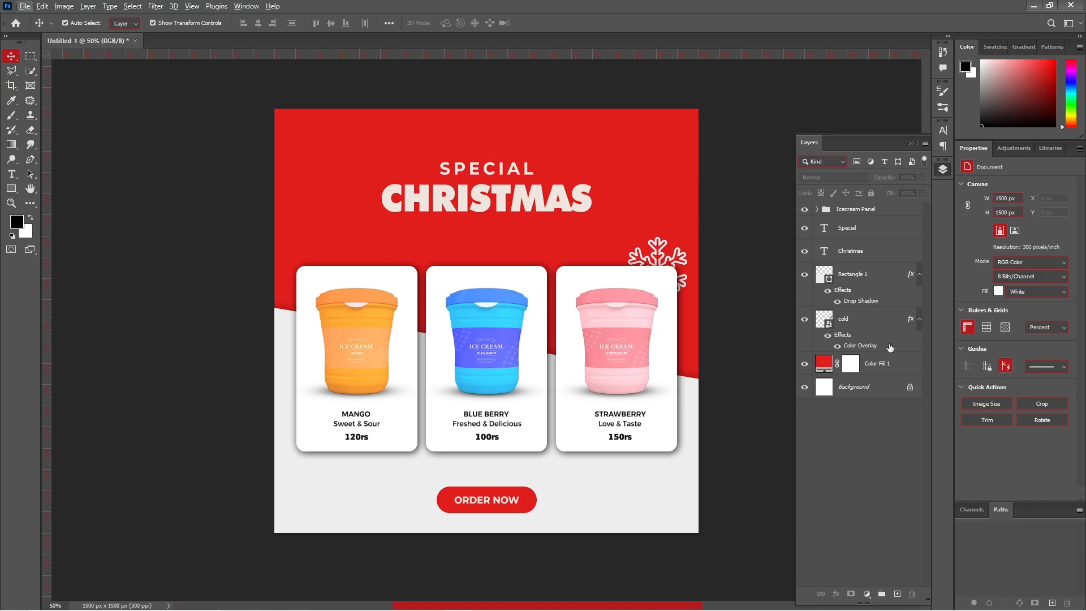
# - Place a shrunken snowflake copy at the upper-left edge above the mango card
pyautogui.click(920, 320)
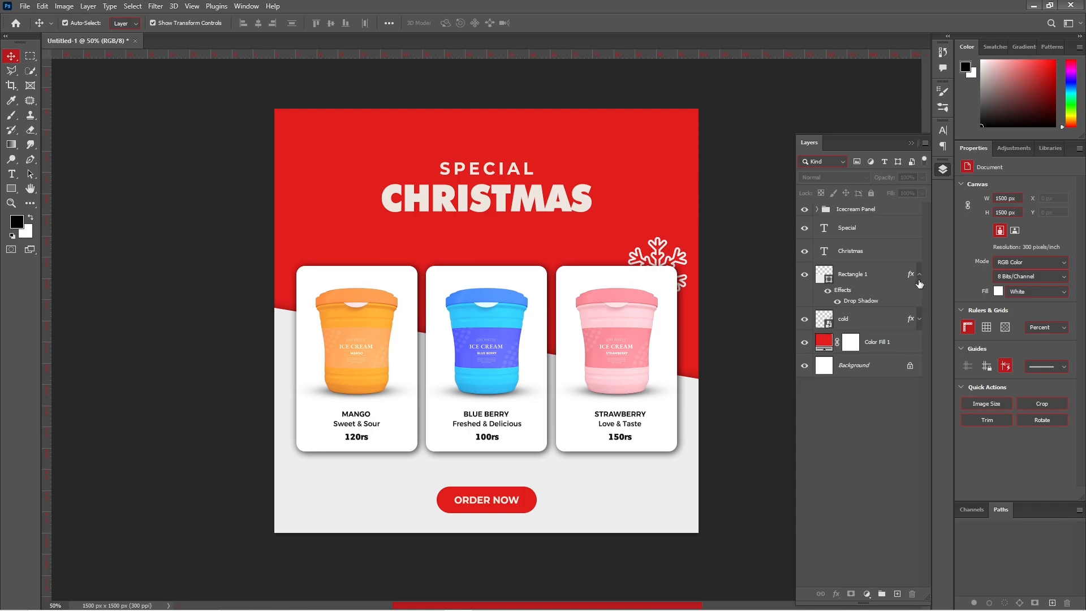
pyautogui.click(919, 276)
pyautogui.click(882, 302)
pyautogui.hotkey('ctrl', 't')
pyautogui.moveTo(659, 259); pyautogui.dragTo(367, 259)
pyautogui.moveTo(352, 271); pyautogui.dragTo(275, 152)
pyautogui.press('Return')
# - Duplicate the snowflake again and enlarge the copy at the top right
pyautogui.click(842, 322)
pyautogui.hotkey('ctrl', 'j')
pyautogui.click(837, 328)
pyautogui.hotkey('ctrl', 't')
pyautogui.moveTo(657, 268); pyautogui.dragTo(673, 107)
pyautogui.press('Return')
pyautogui.click(701, 149)
# - Make a third, small snowflake copy below the mango and blueberry cards
pyautogui.click(870, 341)
pyautogui.hotkey('ctrl', 'j')
pyautogui.hotkey('ctrl', 't')
pyautogui.moveTo(657, 270); pyautogui.dragTo(365, 501)
pyautogui.moveTo(397, 467); pyautogui.dragTo(369, 495)
pyautogui.moveTo(357, 510); pyautogui.dragTo(429, 449)
pyautogui.press('Return')
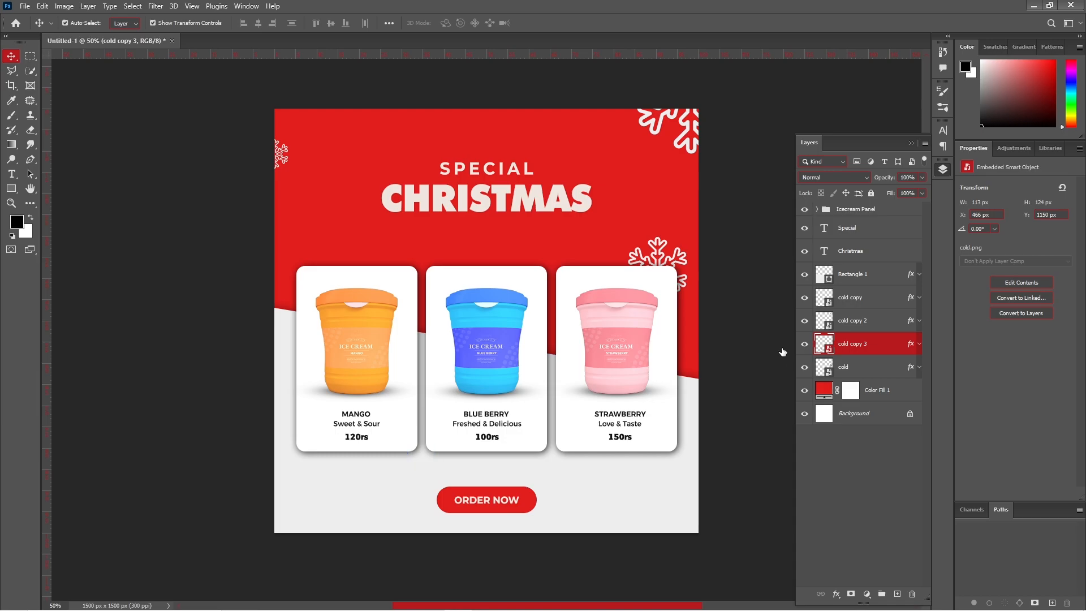
# - Give the small snowflake a Color Overlay using the poster's sampled red
pyautogui.click(686, 432)
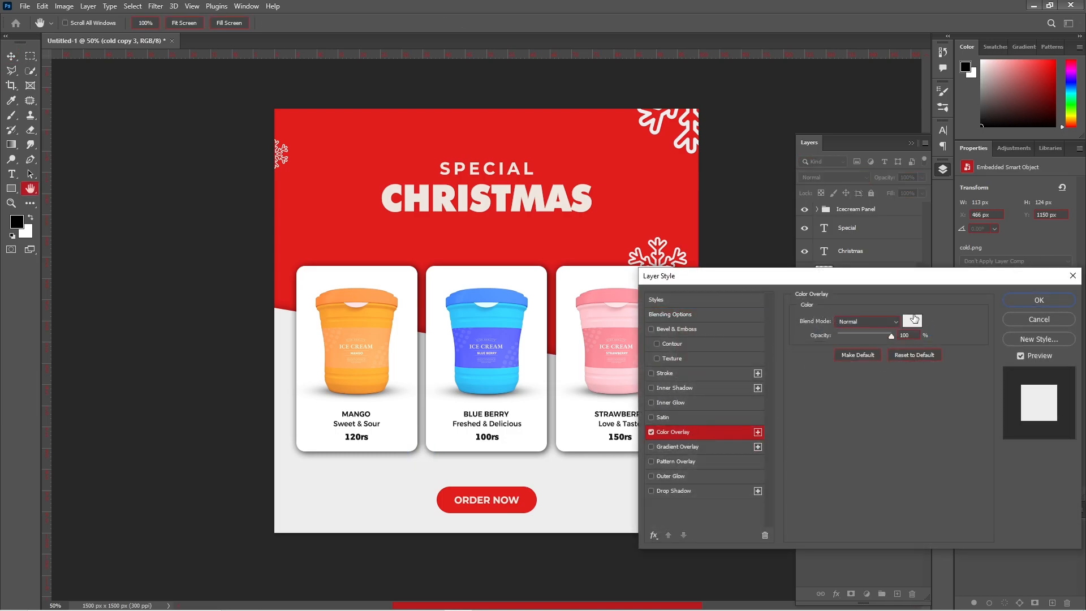
pyautogui.click(912, 321)
pyautogui.click(665, 186)
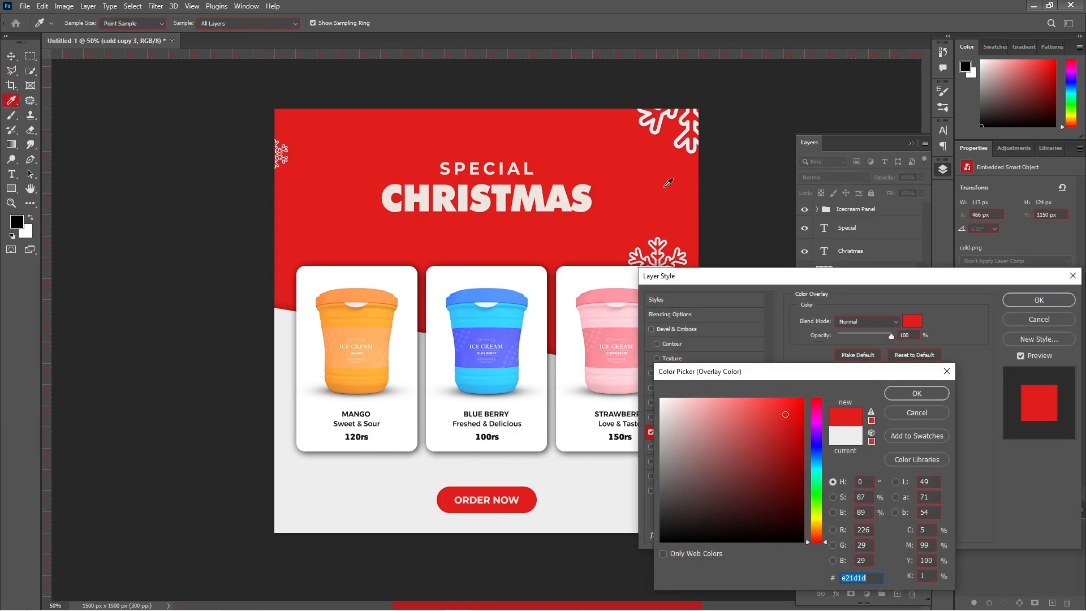
pyautogui.click(911, 394)
pyautogui.click(1026, 302)
# - Reorder the snowflake layers with the red snowflake below cold, and shrink it slightly
pyautogui.moveTo(876, 347); pyautogui.dragTo(891, 202)
pyautogui.click(817, 233)
pyautogui.scroll(-5, 805, 435)
pyautogui.moveTo(871, 504); pyautogui.dragTo(875, 512)
pyautogui.scroll(5, 853, 418)
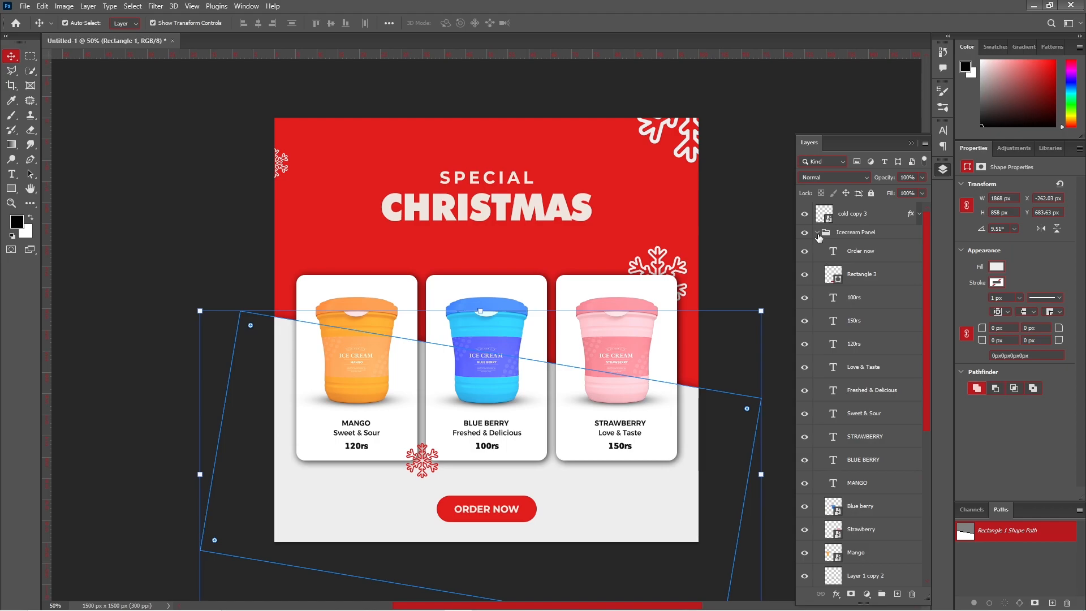
pyautogui.click(817, 233)
pyautogui.moveTo(853, 215); pyautogui.dragTo(860, 355)
pyautogui.click(425, 468)
pyautogui.click(878, 350)
pyautogui.moveTo(423, 464)
pyautogui.mouseDown()
pyautogui.moveTo(410, 459)
pyautogui.moveTo(423, 469)
pyautogui.mouseUp()
pyautogui.press('Return')
pyautogui.press('t')
pyautogui.click(565, 522)
pyautogui.write('WWW.')
pyautogui.hotkey('ctrl', 'a')
pyautogui.click(1051, 273)
pyautogui.click(490, 444)
pyautogui.press('Return')
pyautogui.click(584, 519)
pyautogui.write('flavours.com')
pyautogui.click(11, 56)
# - Turn off all caps, move the website line bottom-right, set Medium weight, and lowercase 'www'
pyautogui.click(967, 376)
pyautogui.moveTo(590, 519); pyautogui.dragTo(368, 517)
pyautogui.click(1063, 230)
pyautogui.click(995, 314)
pyautogui.doubleClick(620, 518)
pyautogui.press('BackSpace')
pyautogui.press('BackSpace')
pyautogui.press('BackSpace')
pyautogui.write('www')
pyautogui.click(539, 23)
# - Duplicate the website line and retype it as 'Contact:' followed by the phone number
pyautogui.press('v')
pyautogui.doubleClick(370, 516)
pyautogui.hotkey('ctrl', 'a')
pyautogui.hotkey('ctrl', 'a')
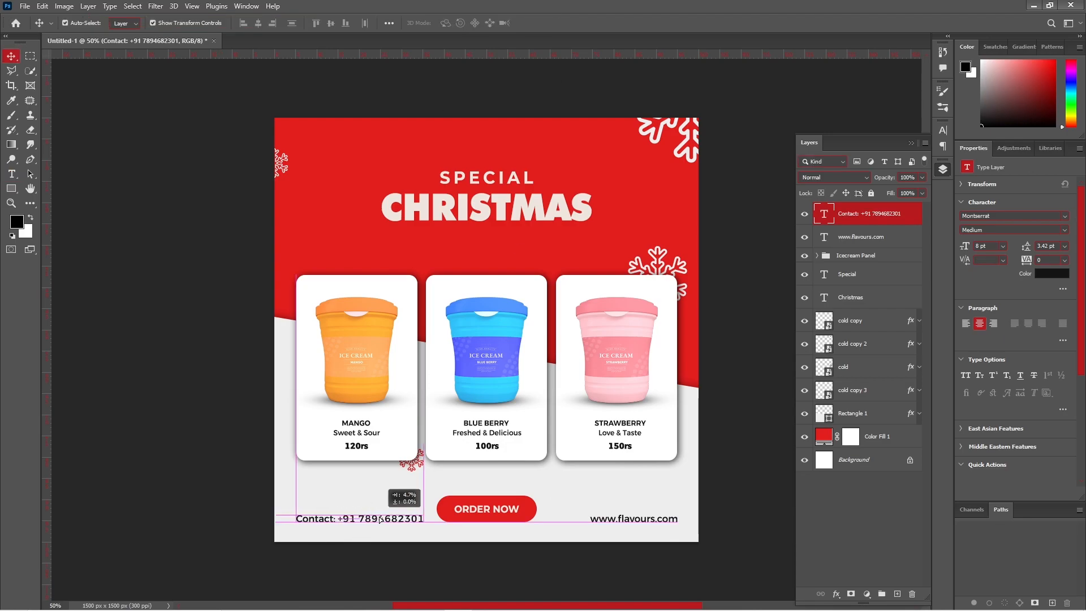
pyautogui.moveTo(341, 518); pyautogui.dragTo(423, 519)
pyautogui.click(540, 23)
pyautogui.press('v')
# - Adjust the contact line's font weights and tighten its letter spacing
pyautogui.doubleClick(344, 521)
pyautogui.click(1063, 231)
pyautogui.click(1027, 263)
pyautogui.moveTo(344, 520); pyautogui.dragTo(417, 521)
pyautogui.click(1063, 230)
pyautogui.click(1012, 322)
pyautogui.click(540, 23)
# - Align the contact and website lines vertically and nudge both down
pyautogui.press('v')
pyautogui.click(1064, 260)
pyautogui.click(1049, 295)
pyautogui.keyDown('shift'); pyautogui.click(635, 520); pyautogui.keyUp('shift')
pyautogui.click(331, 27)
pyautogui.hotkey('shift', 'Down')
pyautogui.hotkey('shift', 'Down')
pyautogui.click(756, 337)
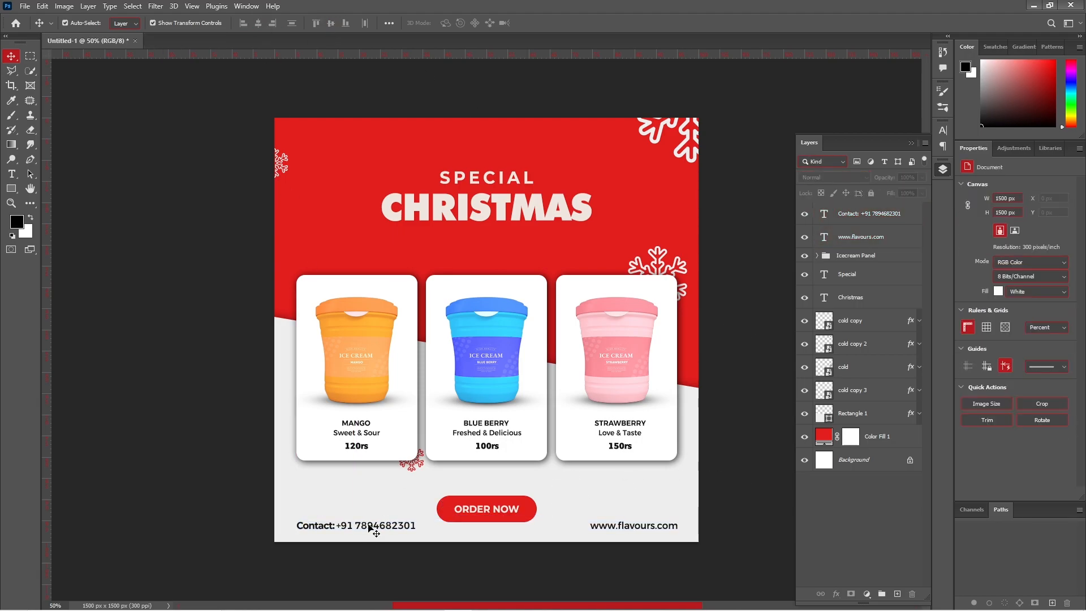
# - Move the large snowflake to the top-left corner and the small one above the mango card
pyautogui.moveTo(689, 155); pyautogui.dragTo(367, 142)
pyautogui.moveTo(281, 163); pyautogui.dragTo(341, 277)
pyautogui.moveTo(371, 133); pyautogui.dragTo(290, 160)
pyautogui.click(749, 294)
# - Add left-aligned two-line 'PLACE LOGO' text with auto leading in the top-right corner
pyautogui.press('t')
pyautogui.click(620, 153)
pyautogui.write('LO')
pyautogui.press('Left')
pyautogui.press('Return')
pyautogui.press('Up')
pyautogui.write('PLACE')
pyautogui.hotkey('ctrl', 'a')
pyautogui.hotkey('ctrl', 'alt', 'shift', 'a')
pyautogui.click(400, 23)
pyautogui.click(540, 24)
pyautogui.press('v')
pyautogui.moveTo(634, 156); pyautogui.dragTo(666, 142)
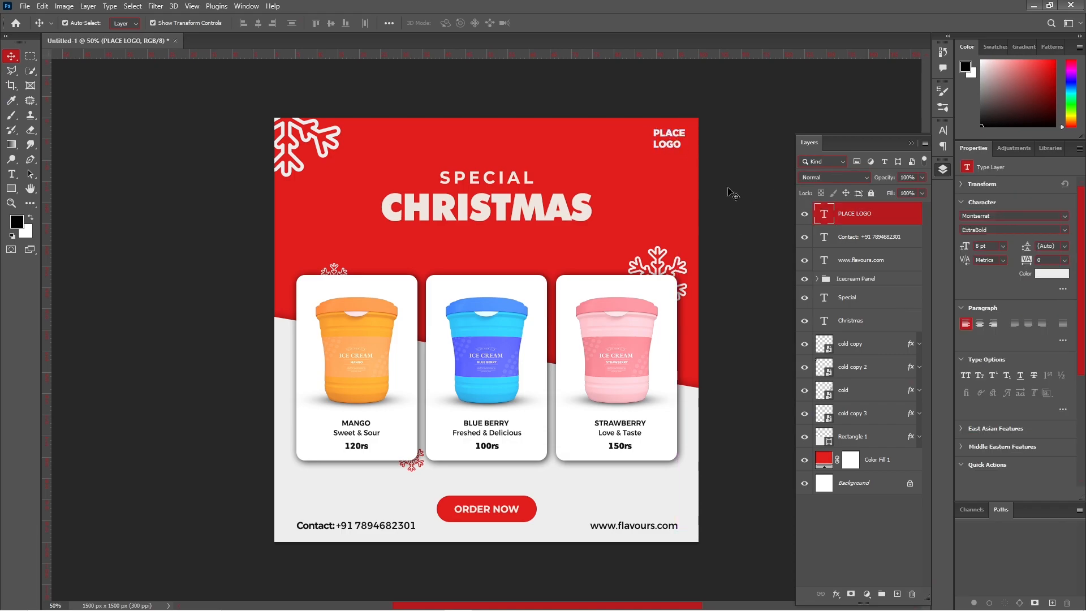
# - Set the texture layer over the red background to Multiply and nudge it up
pyautogui.click(846, 297)
pyautogui.click(850, 320)
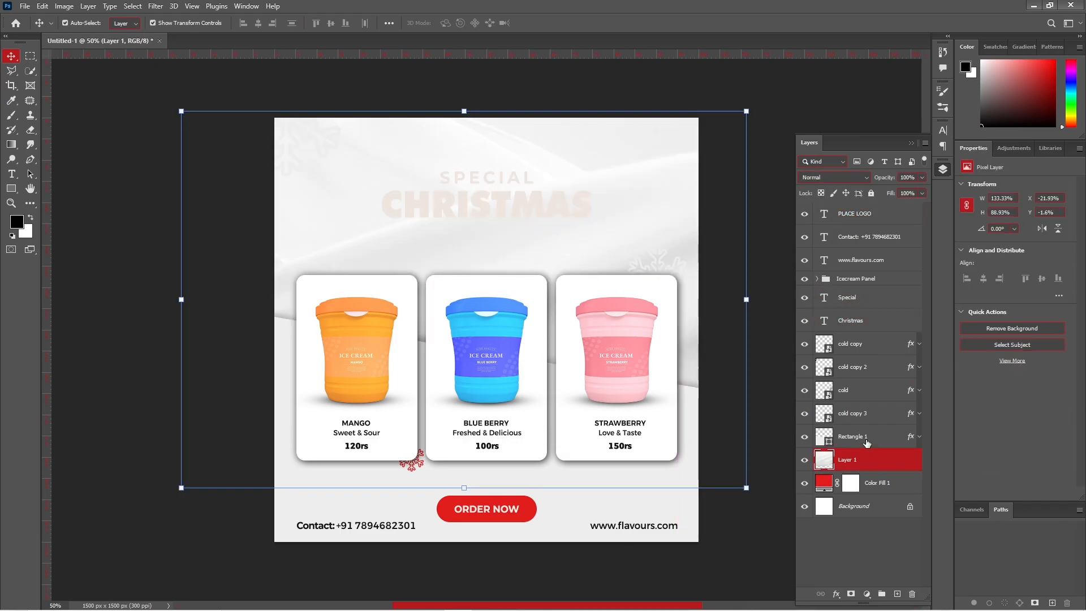
pyautogui.click(831, 178)
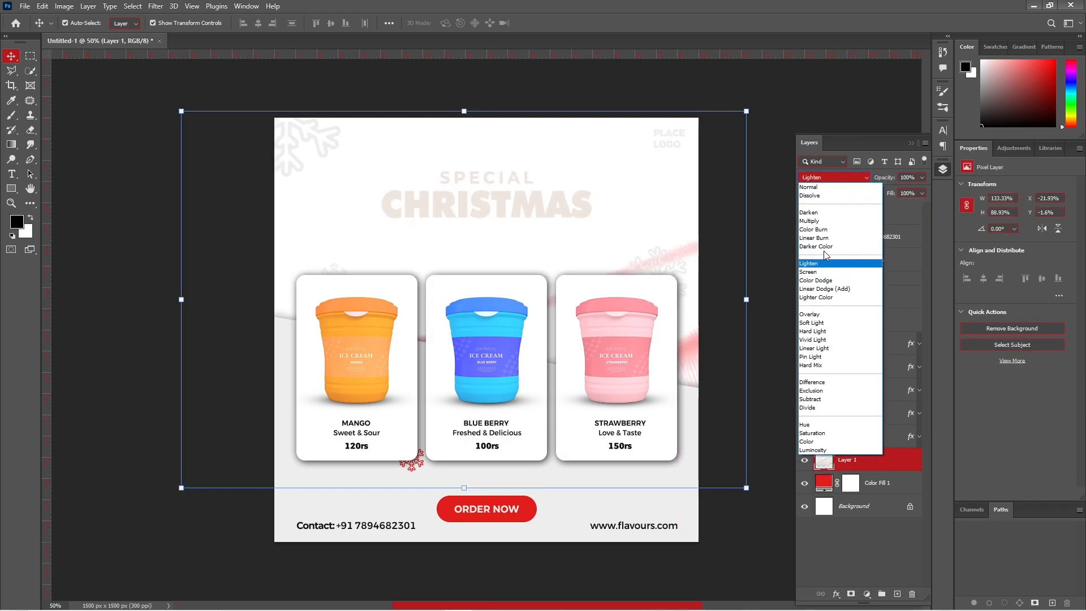
pyautogui.click(824, 222)
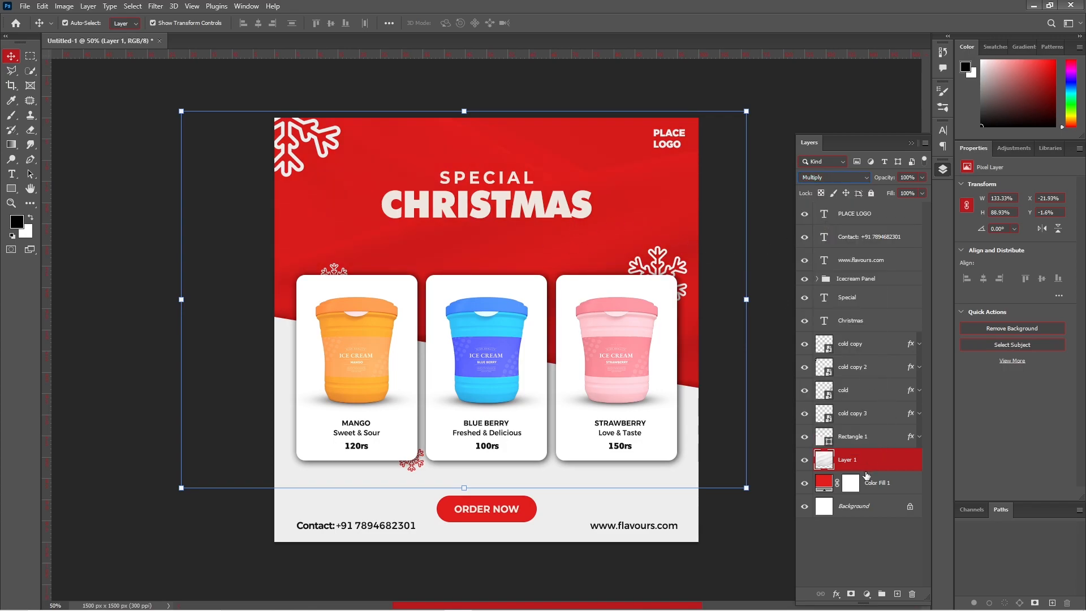
pyautogui.moveTo(579, 153); pyautogui.dragTo(582, 140)
pyautogui.click(640, 86)
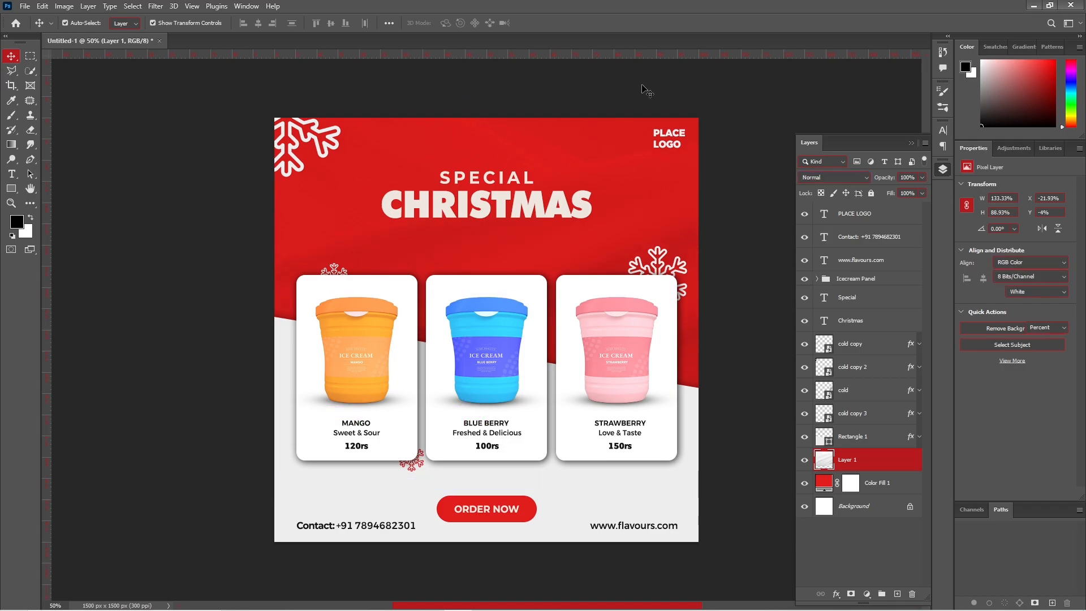
# - Duplicate the texture over the gray area, clip it to Rectangle 1, and set Linear Burn at 46% opacity
pyautogui.moveTo(876, 462); pyautogui.dragTo(873, 425)
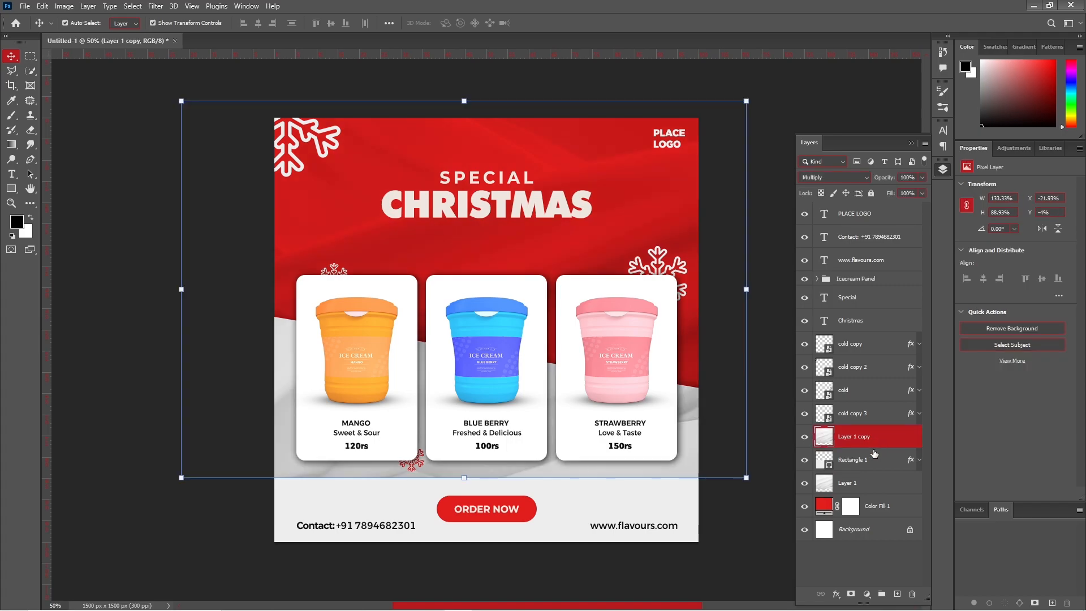
pyautogui.hotkey('shift', 'Down')
pyautogui.hotkey('shift', 'Down')
pyautogui.hotkey('shift', 'Down')
pyautogui.hotkey('shift', 'Down')
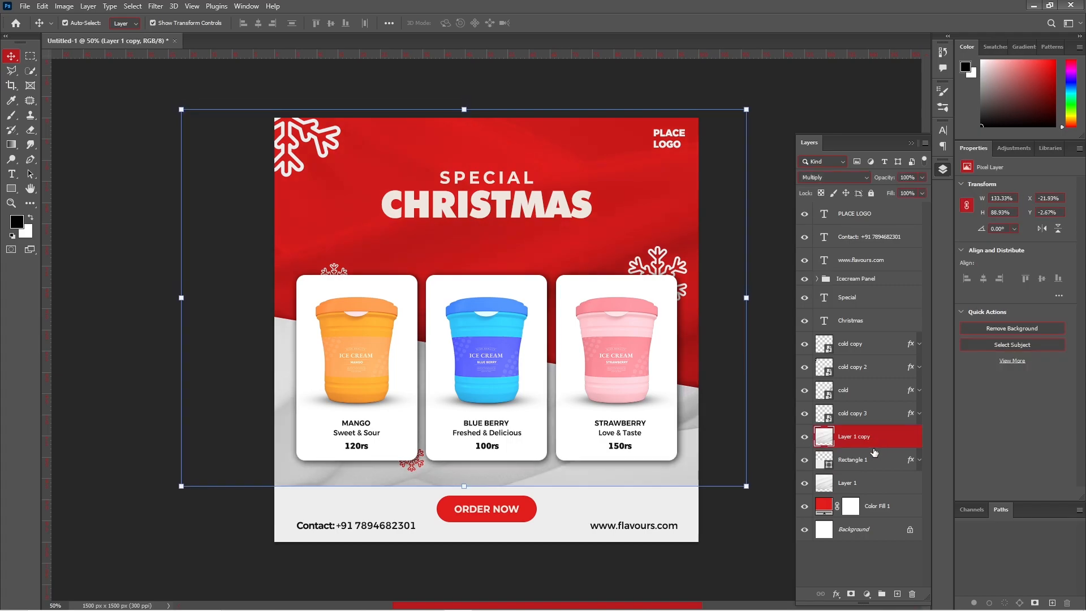
pyautogui.moveTo(615, 195); pyautogui.dragTo(615, 277)
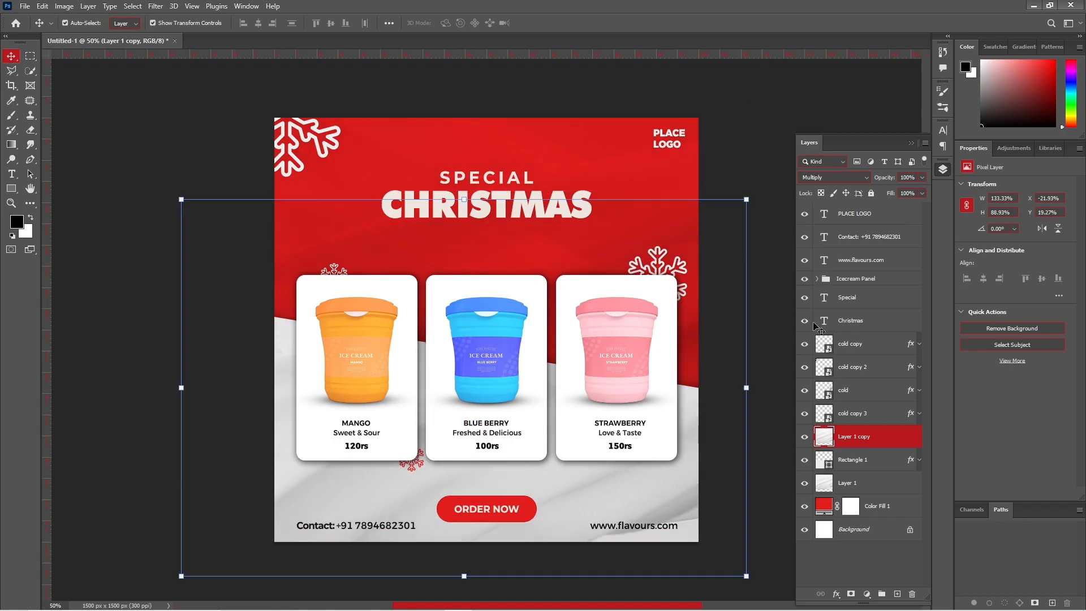
pyautogui.keyDown('alt'); pyautogui.click(849, 446); pyautogui.keyUp('alt')
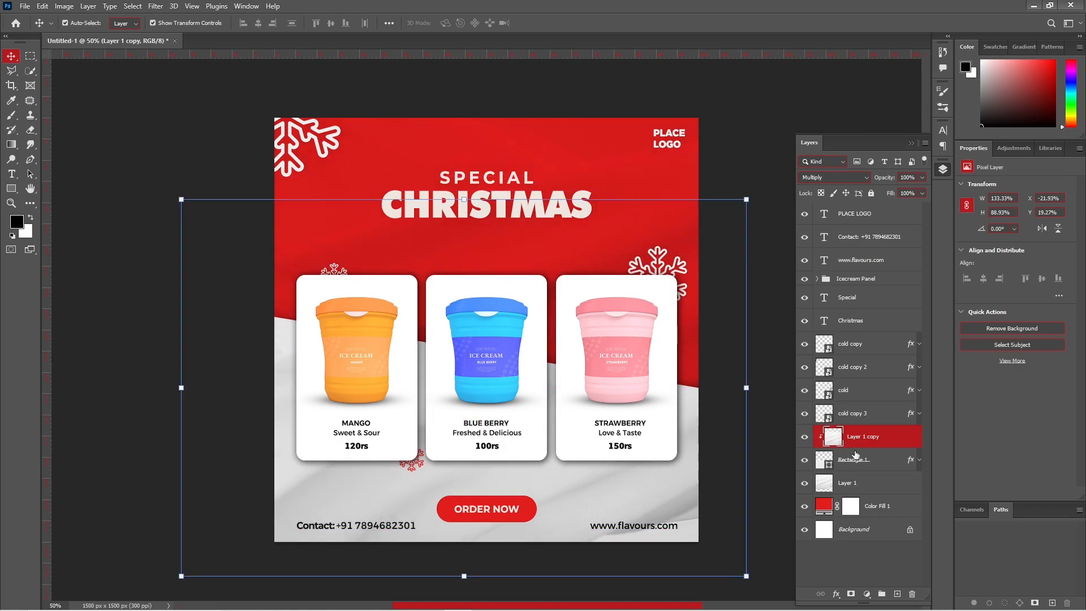
pyautogui.moveTo(635, 479); pyautogui.dragTo(617, 470)
pyautogui.click(841, 178)
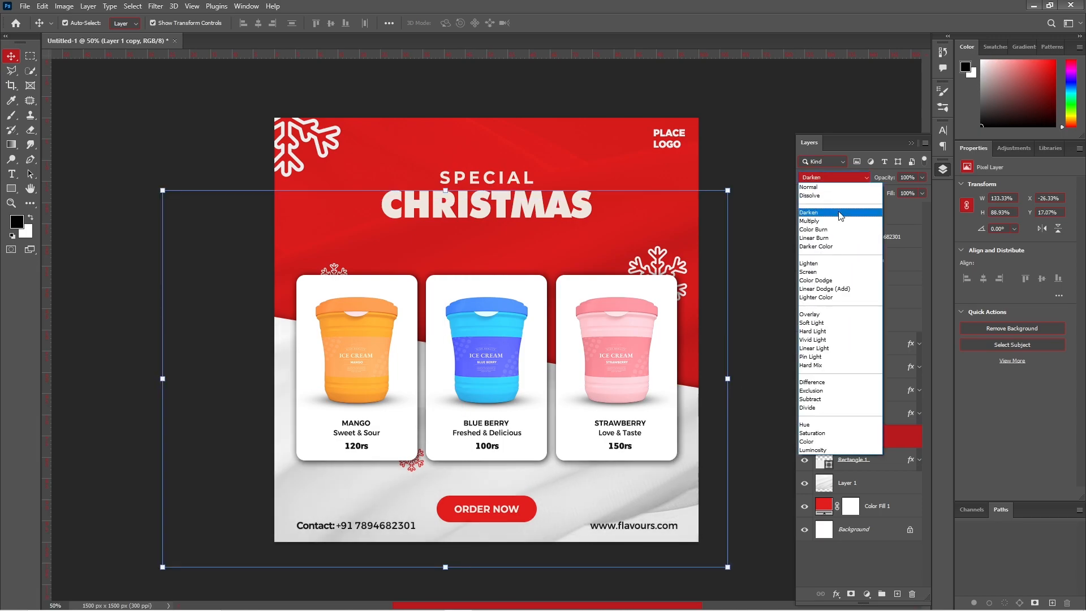
pyautogui.click(828, 242)
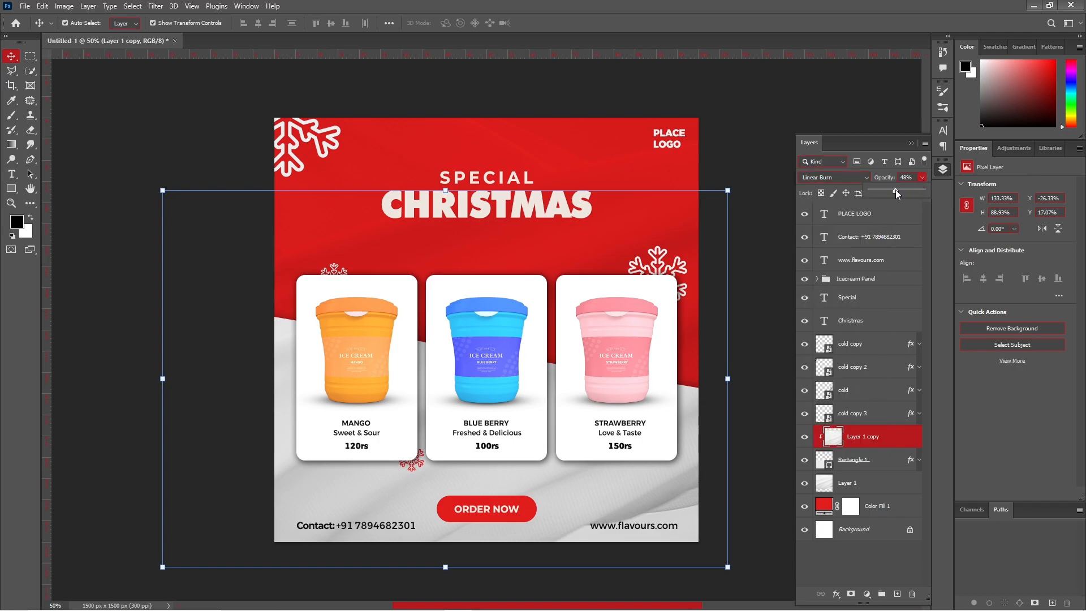
pyautogui.moveTo(895, 188); pyautogui.dragTo(894, 188)
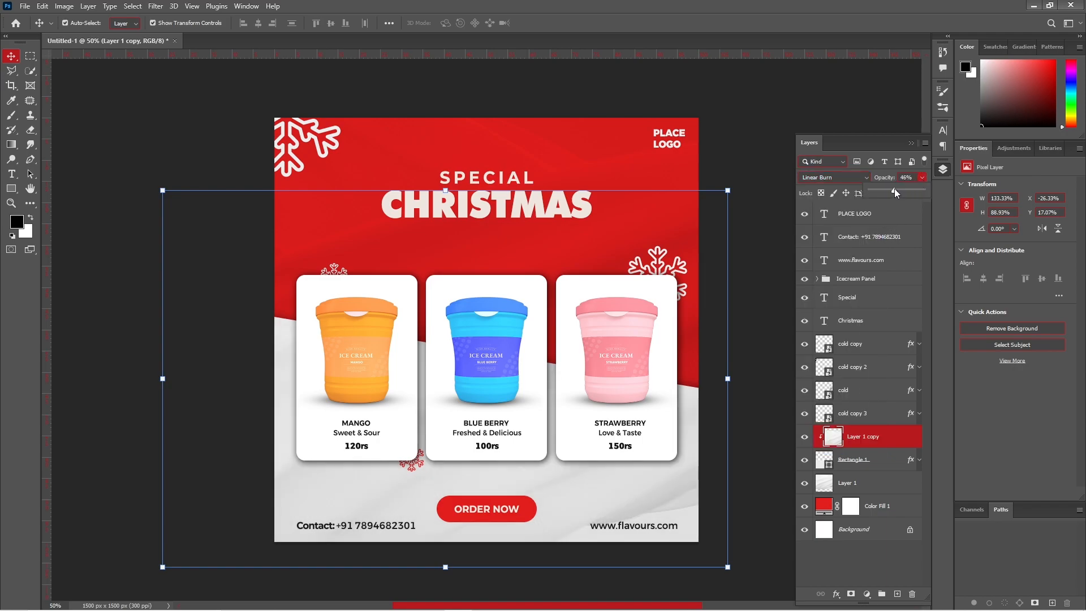
# - Draw a curved path with the Pen tool in Shape mode above the heading
pyautogui.click(910, 142)
pyautogui.click(835, 189)
pyautogui.click(30, 160)
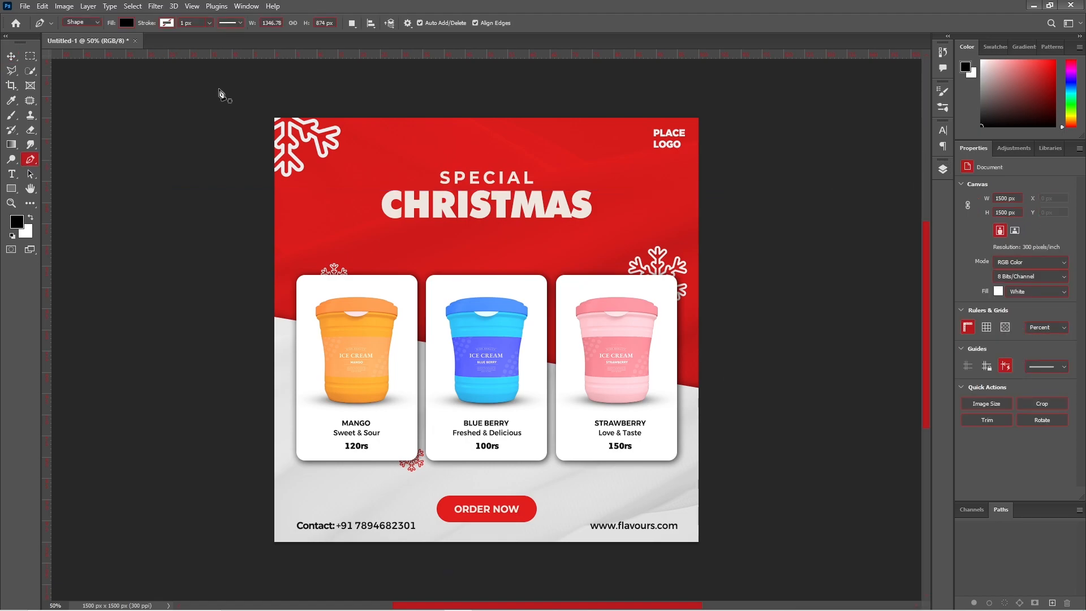
pyautogui.click(87, 23)
pyautogui.click(76, 29)
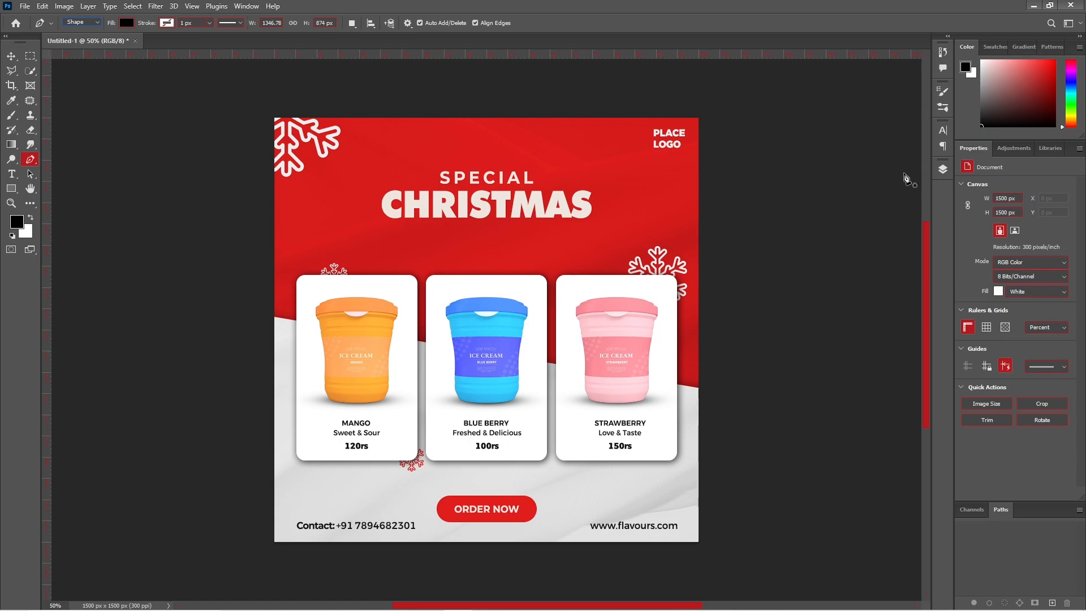
pyautogui.click(942, 169)
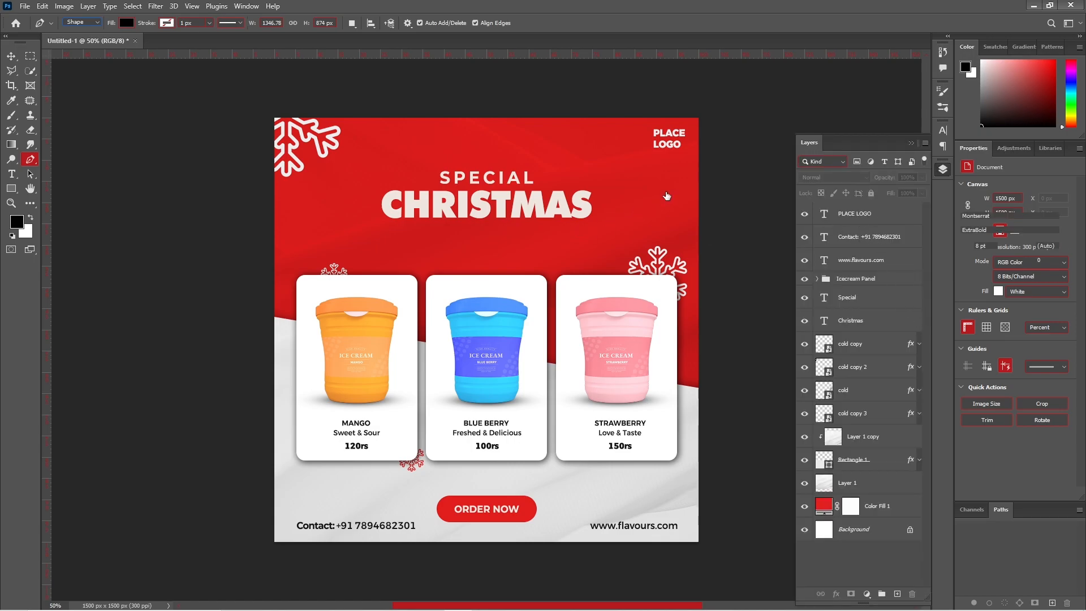
pyautogui.click(610, 191)
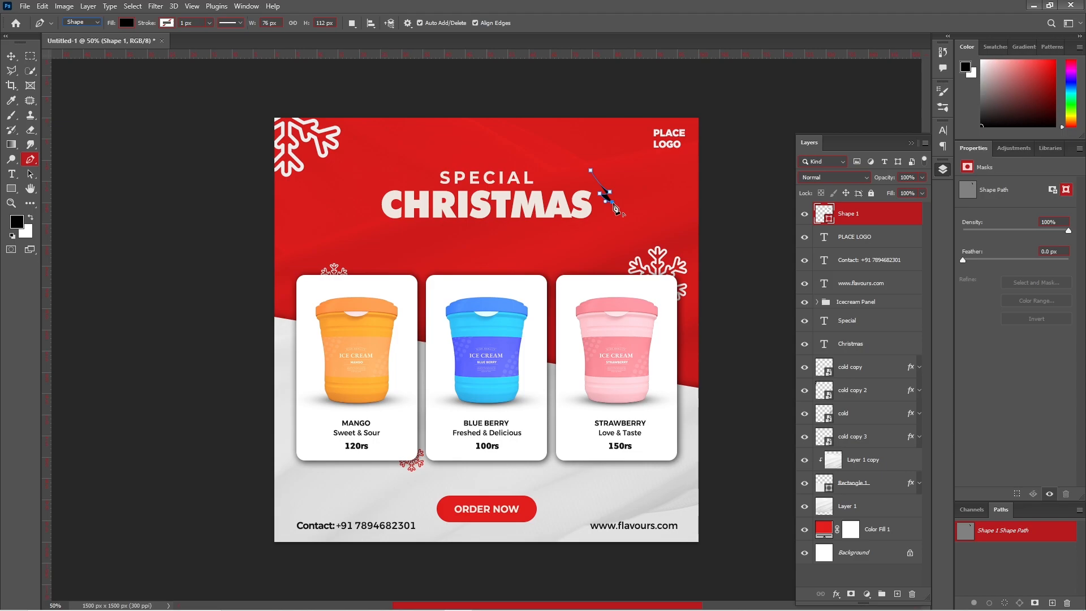
# - Give the curve no fill and a white stroke about 21 px wide
pyautogui.click(127, 23)
pyautogui.click(61, 43)
pyautogui.click(167, 23)
pyautogui.click(104, 85)
pyautogui.moveTo(209, 23); pyautogui.dragTo(210, 35)
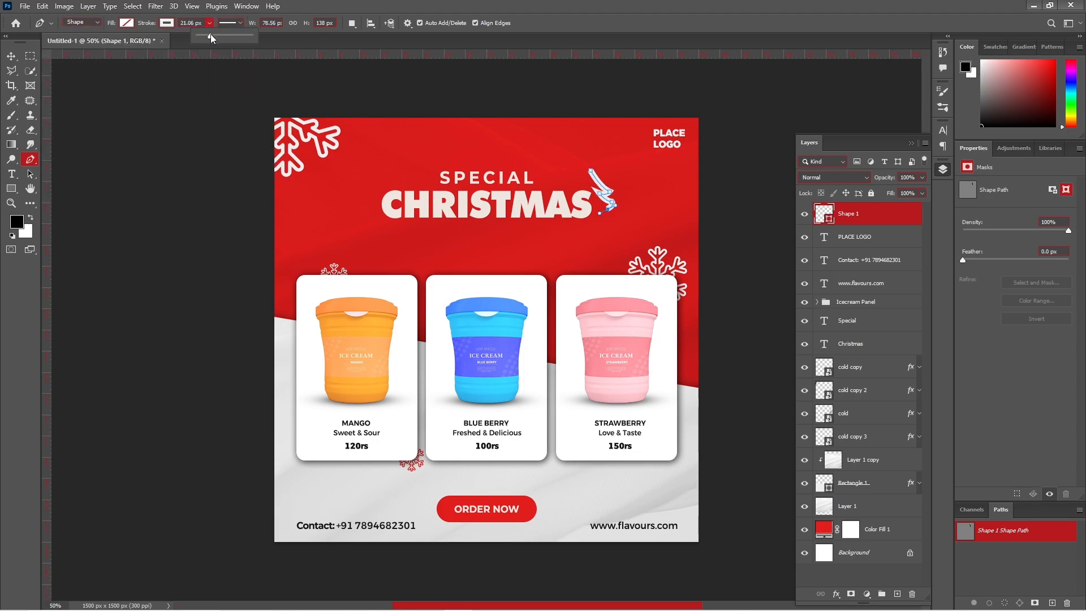
# - Move the Shape 1 curve into position beside the word SPECIAL
pyautogui.click(12, 56)
pyautogui.click(601, 187)
pyautogui.moveTo(608, 191); pyautogui.dragTo(543, 166)
pyautogui.hotkey('ctrl', 't')
pyautogui.rightClick(543, 166)
pyautogui.press('Escape')
pyautogui.press('Escape')
# - Duplicate the curve with Ctrl+J and flip the copy horizontally to mirror the original
pyautogui.hotkey('ctrl', 'j')
pyautogui.hotkey('ctrl', 't')
pyautogui.rightClick(533, 155)
pyautogui.click(562, 377)
pyautogui.hotkey('shift', 'Left')
pyautogui.hotkey('shift', 'Left')
pyautogui.hotkey('shift', 'Left')
pyautogui.hotkey('shift', 'Left')
pyautogui.hotkey('shift', 'Left')
pyautogui.hotkey('shift', 'Left')
pyautogui.hotkey('shift', 'Left')
pyautogui.hotkey('shift', 'Left')
pyautogui.hotkey('shift', 'Left')
pyautogui.hotkey('shift', 'Left')
pyautogui.hotkey('shift', 'Left')
pyautogui.hotkey('shift', 'Left')
pyautogui.hotkey('shift', 'Left')
pyautogui.hotkey('shift', 'Left')
pyautogui.hotkey('shift', 'Left')
pyautogui.hotkey('shift', 'Left')
pyautogui.hotkey('shift', 'Left')
pyautogui.hotkey('shift', 'Left')
pyautogui.hotkey('shift', 'Left')
pyautogui.hotkey('shift', 'Left')
pyautogui.rightClick(439, 166)
pyautogui.click(466, 399)
pyautogui.rightClick(436, 172)
pyautogui.click(498, 396)
pyautogui.click(552, 23)
# - Select both curved strokes, Shape 1 and Shape 1 copy, together
pyautogui.click(569, 158)
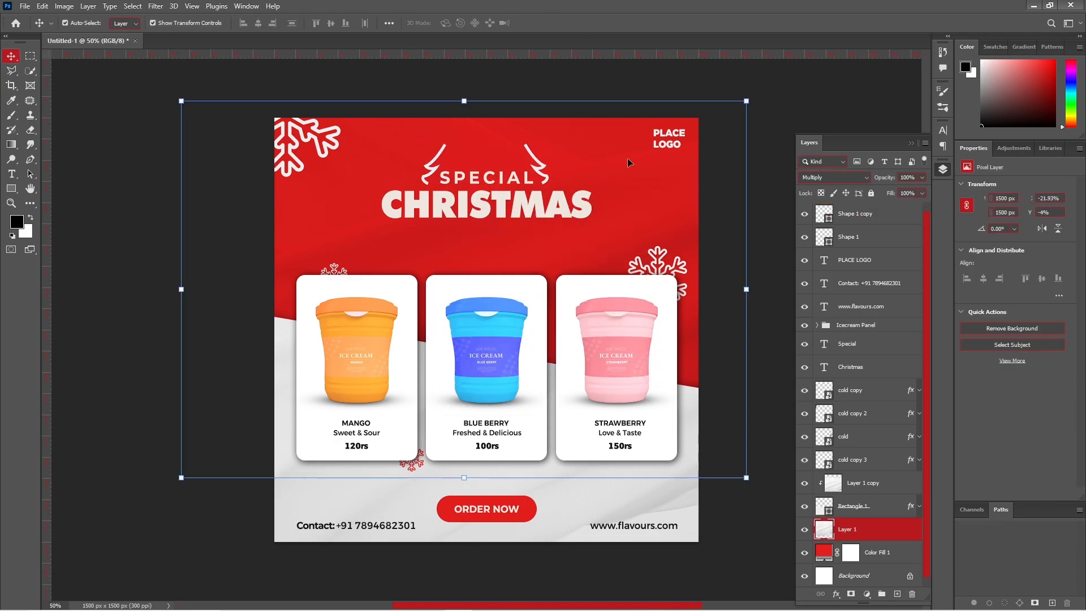
pyautogui.click(429, 165)
pyautogui.click(601, 343)
pyautogui.click(538, 164)
pyautogui.keyDown('shift'); pyautogui.click(432, 169); pyautogui.keyUp('shift')
pyautogui.keyDown('shift'); pyautogui.click(431, 173); pyautogui.keyUp('shift')
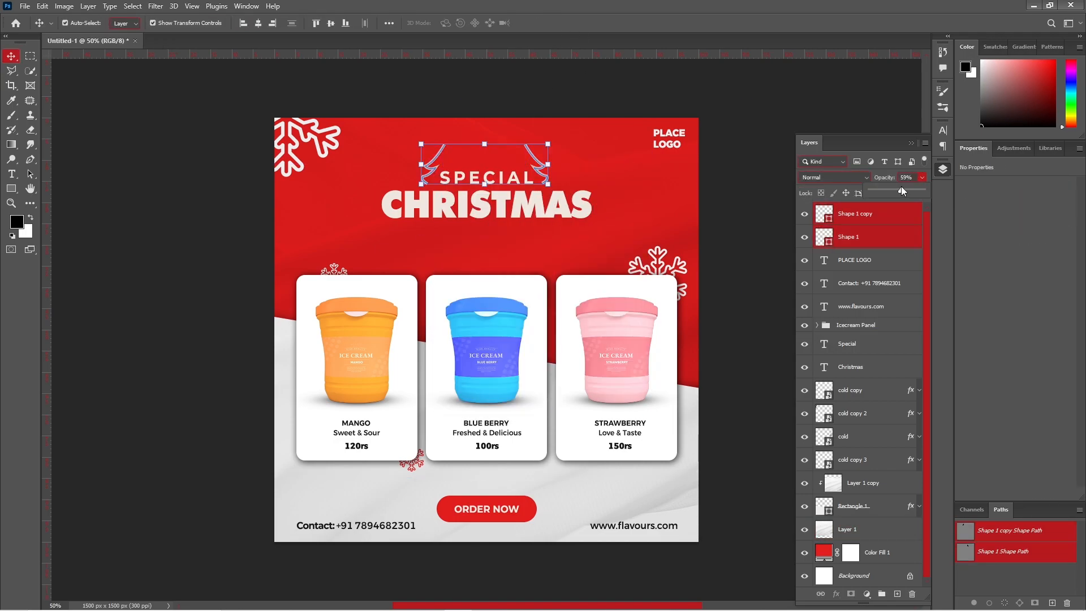